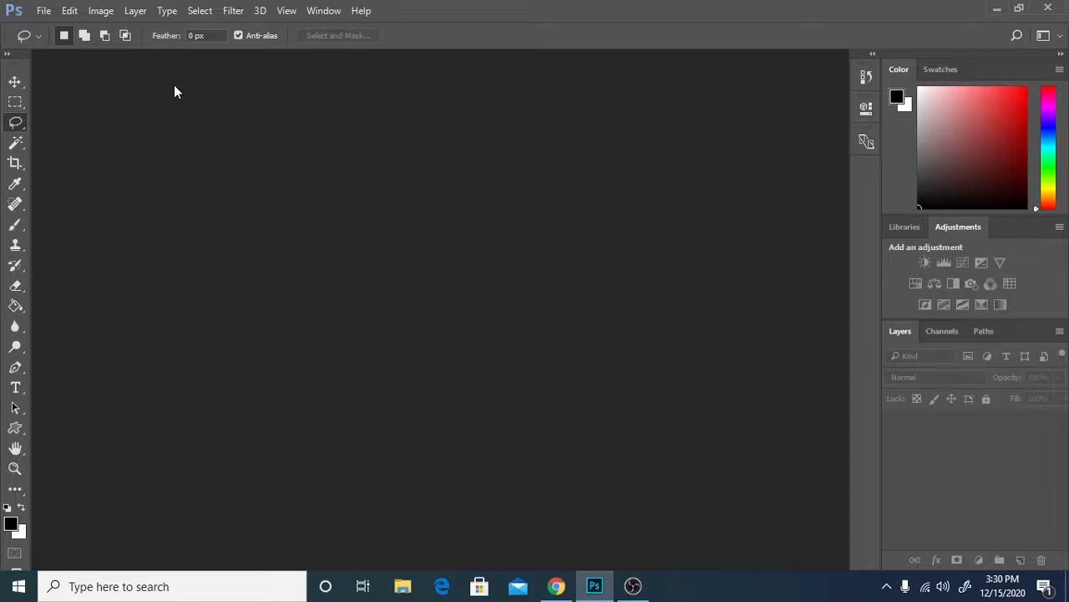
Create a new 1000 x 1000 pixel document named lava_texture at 72 pixels/inch with a white background.
left_click(44, 10)
left_click(54, 26)
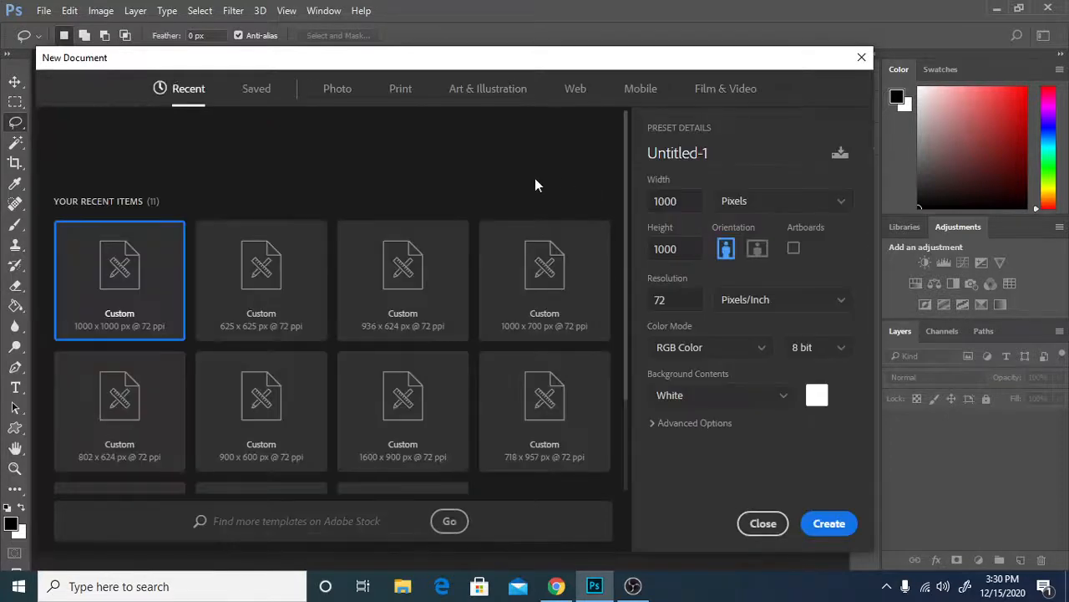
left_click(670, 158)
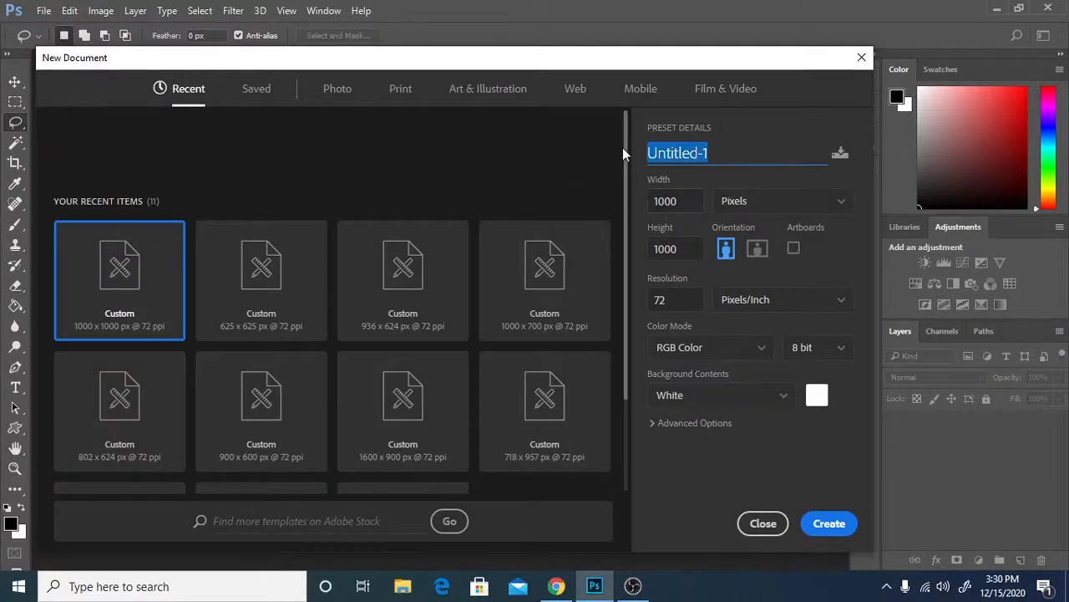
type("lava_tex")
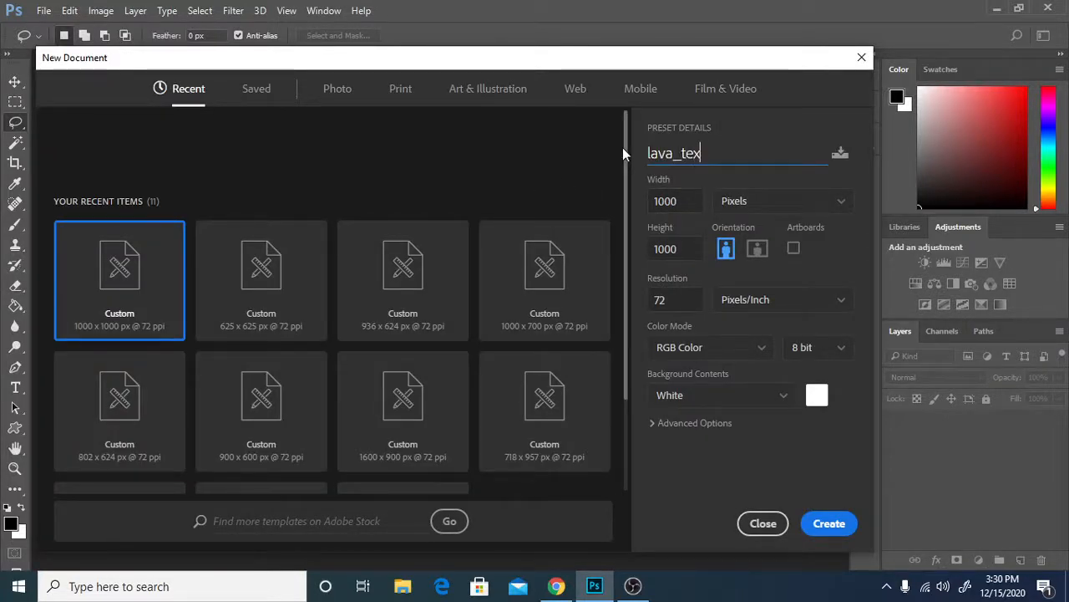
type("ture")
left_click(695, 205)
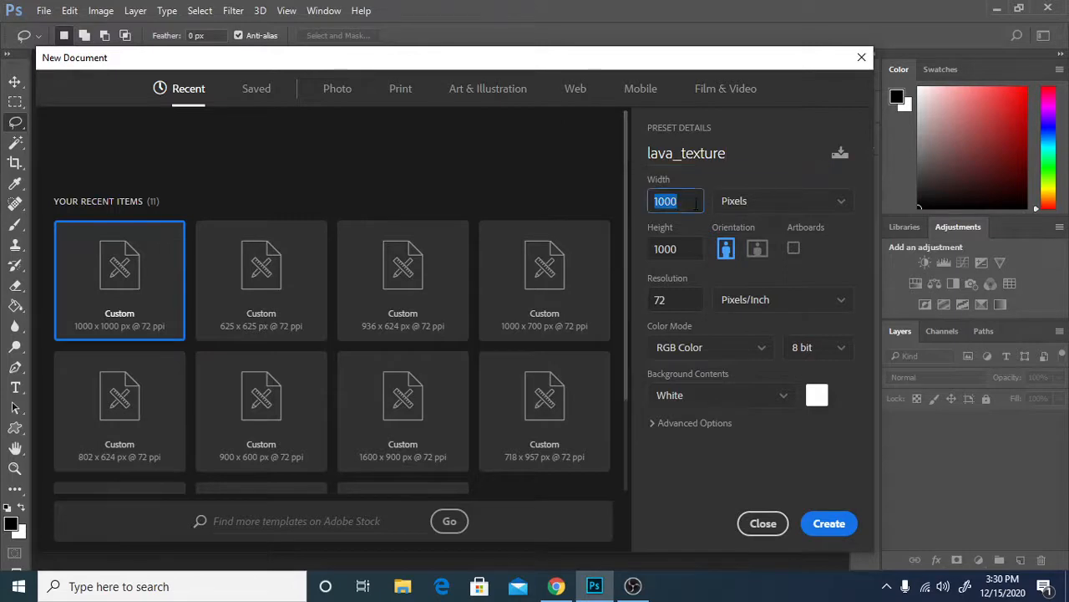
left_click(687, 244)
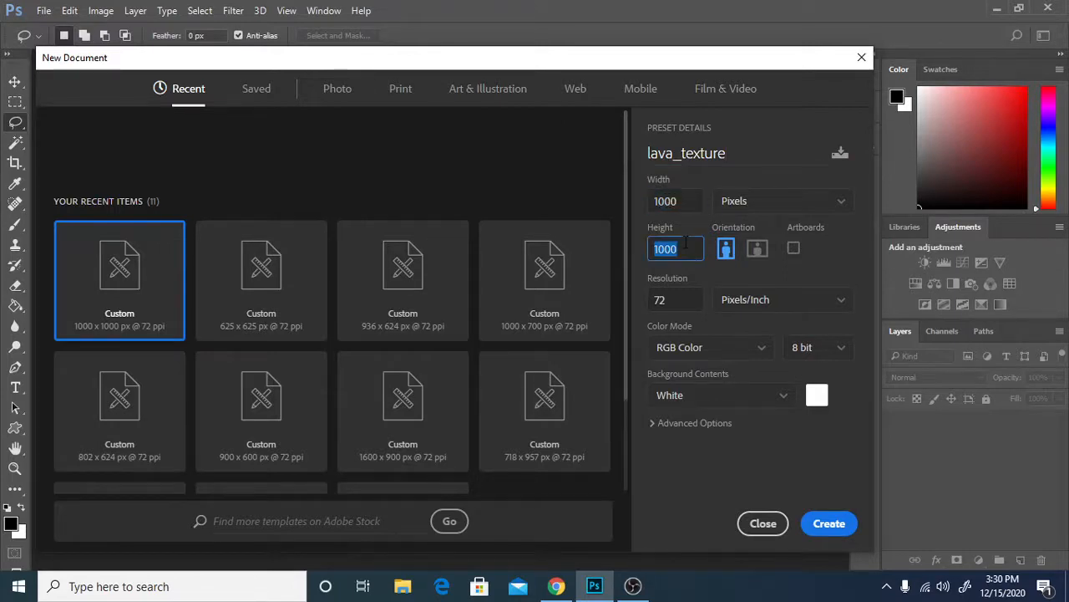
left_click(846, 525)
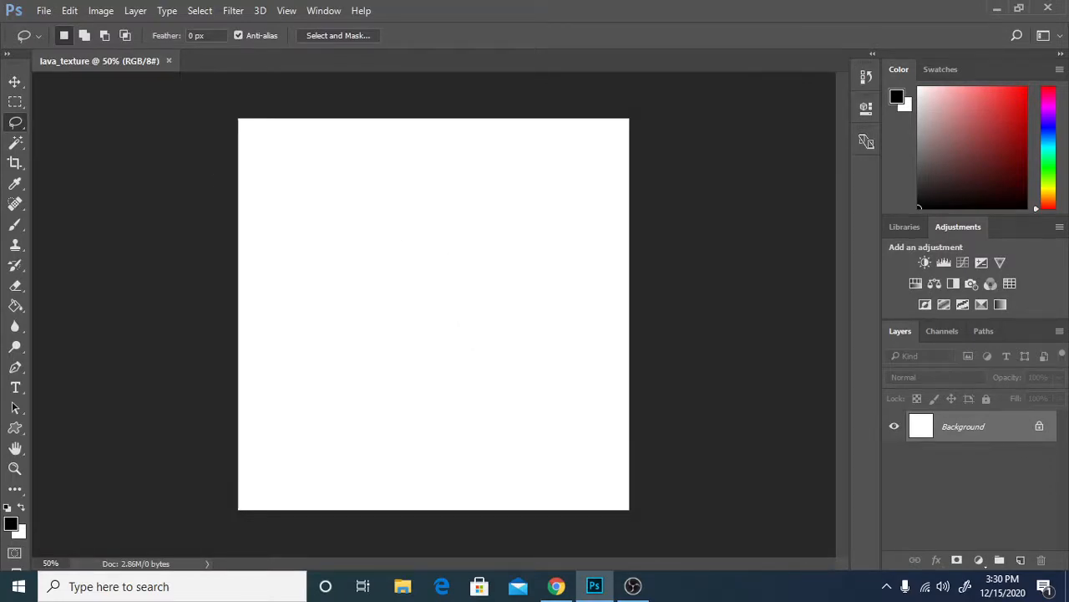
Fill the white Background layer with a black-and-white cloud pattern using the Clouds render filter.
left_click(555, 586)
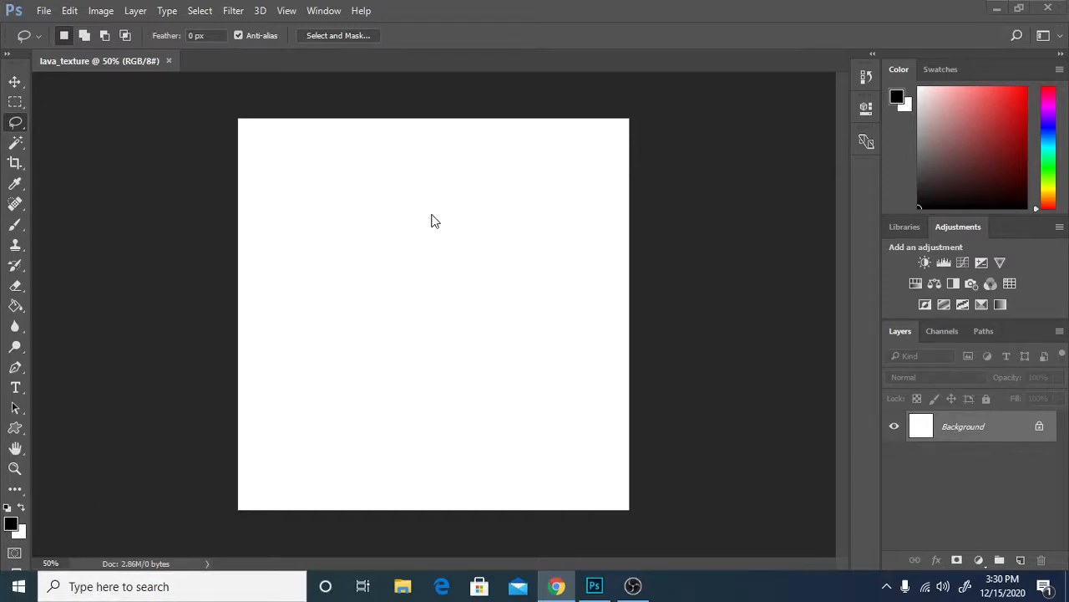
left_click(233, 11)
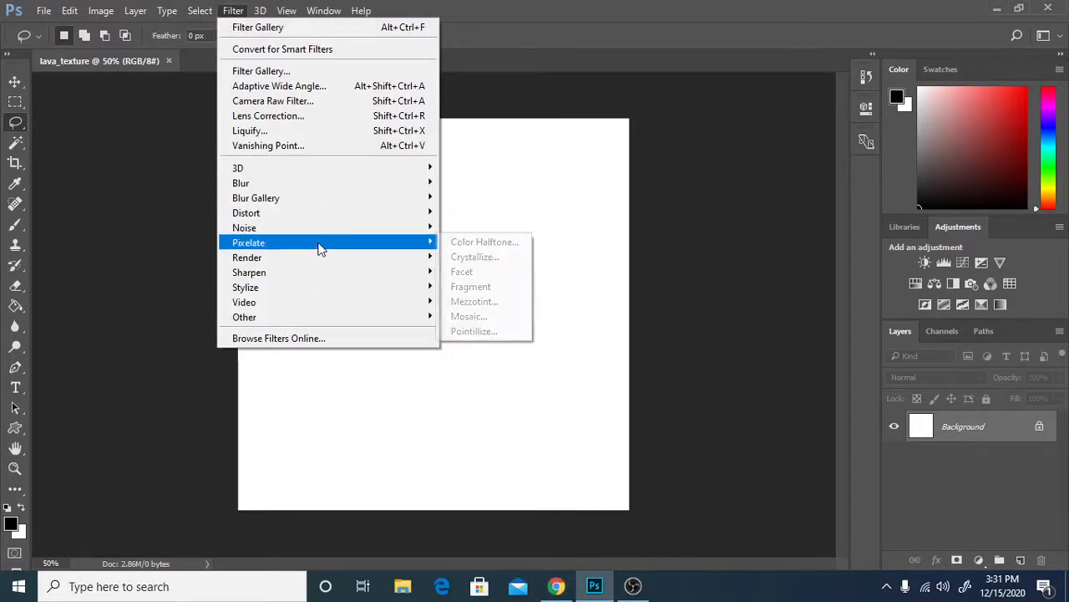
mouse_move(319, 281)
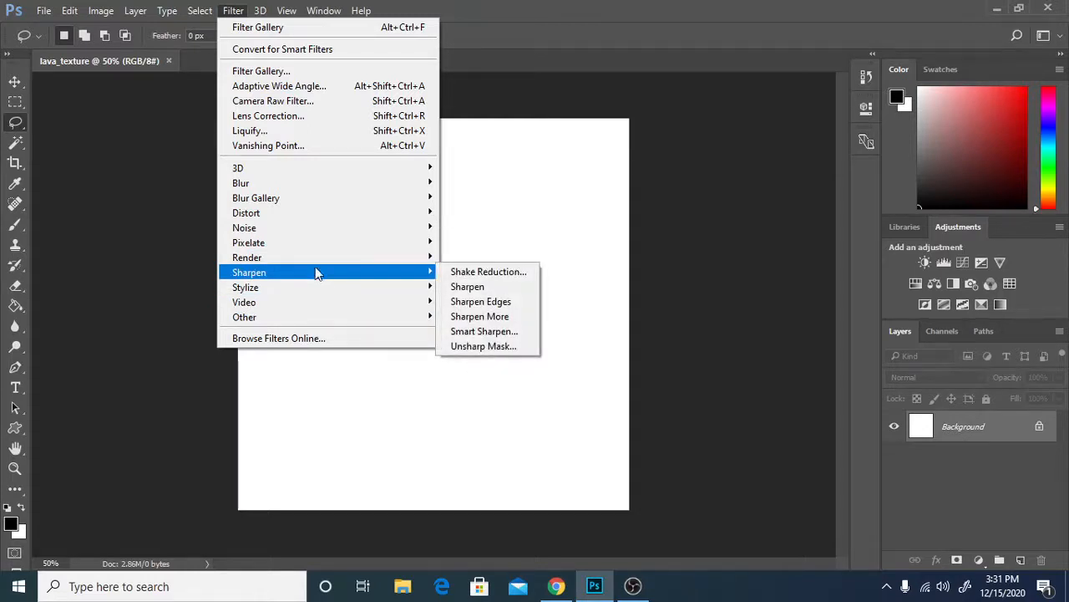
mouse_move(315, 318)
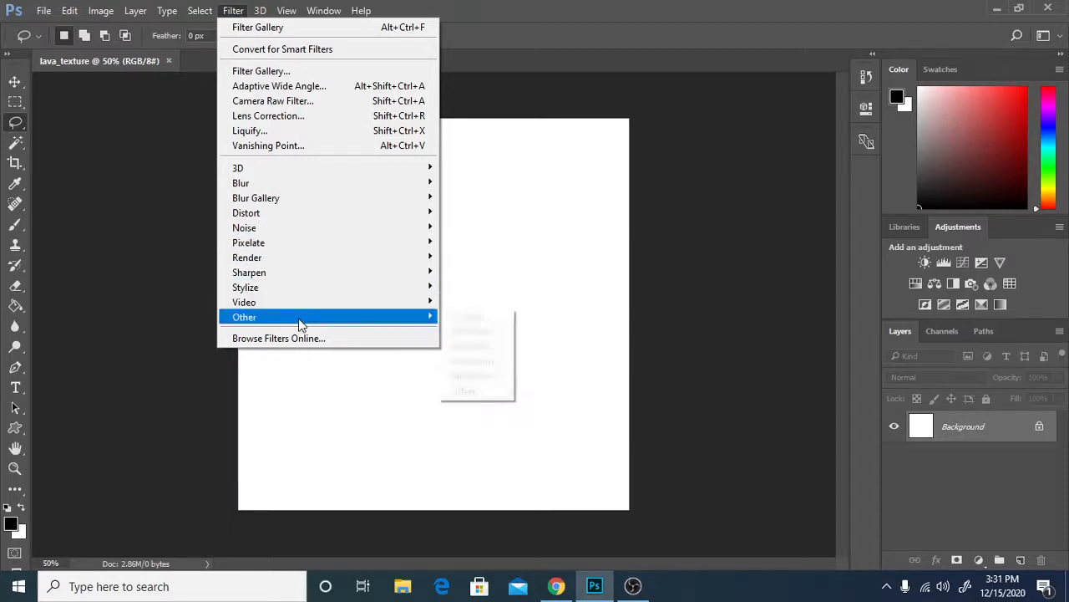
mouse_move(300, 260)
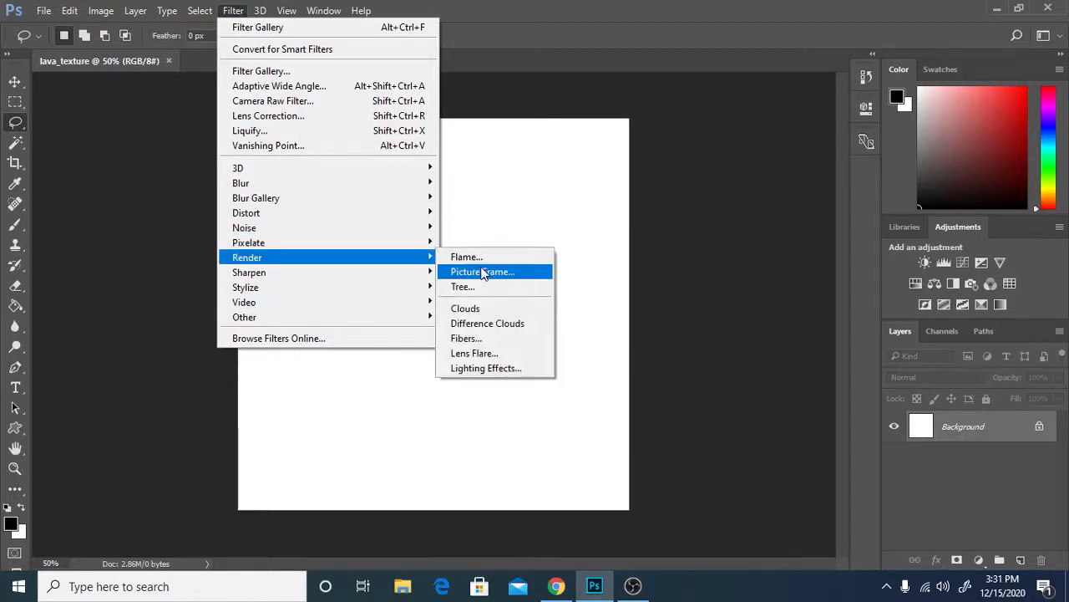
left_click(477, 308)
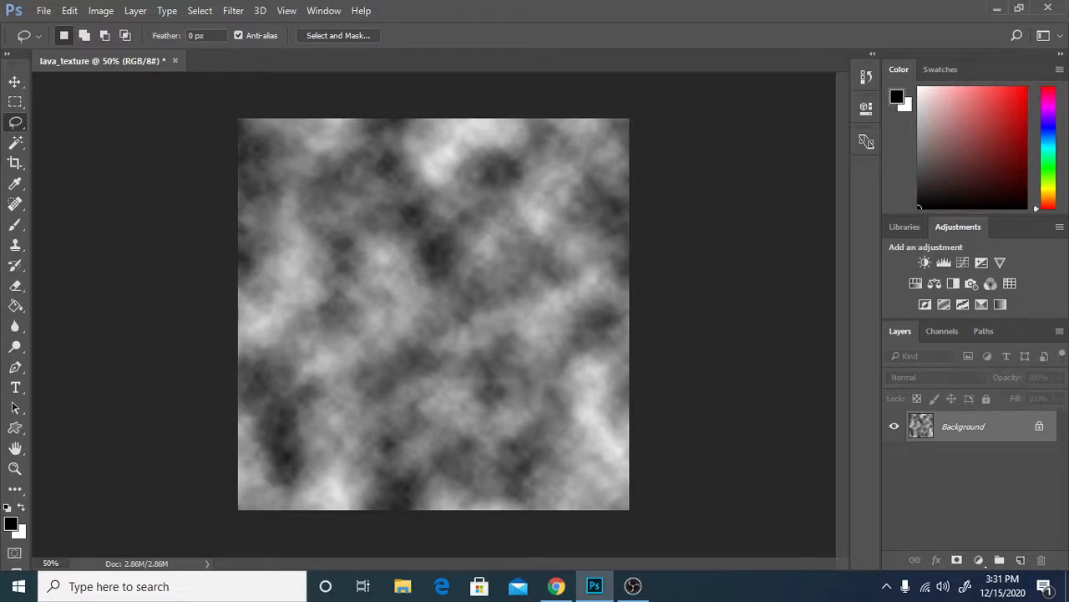
Apply the Difference Clouds render filter twice to the cloud pattern on the Background layer.
left_click(208, 15)
mouse_move(233, 10)
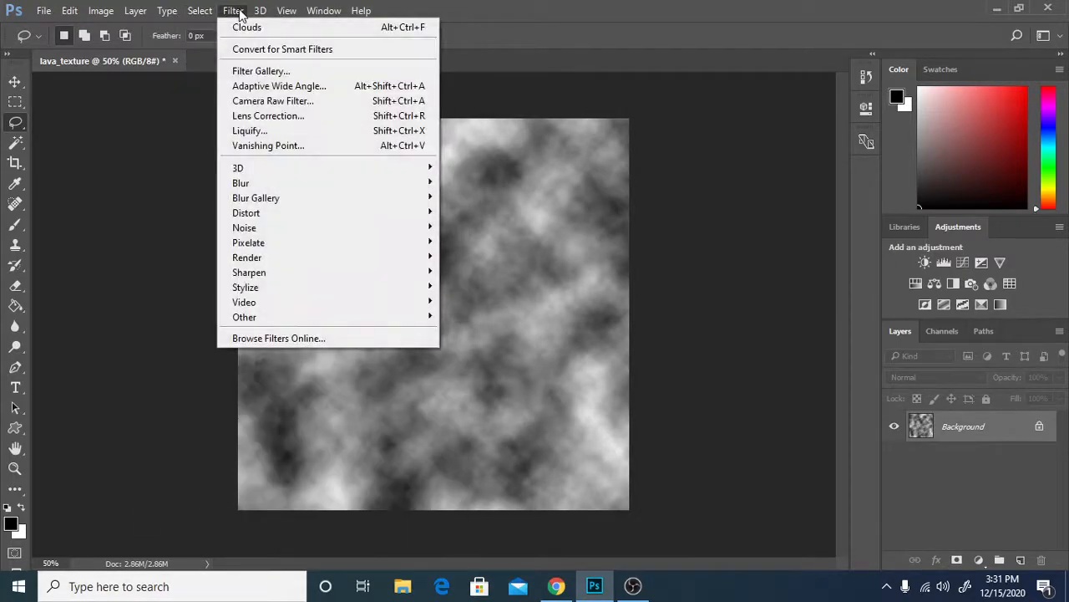
mouse_move(259, 259)
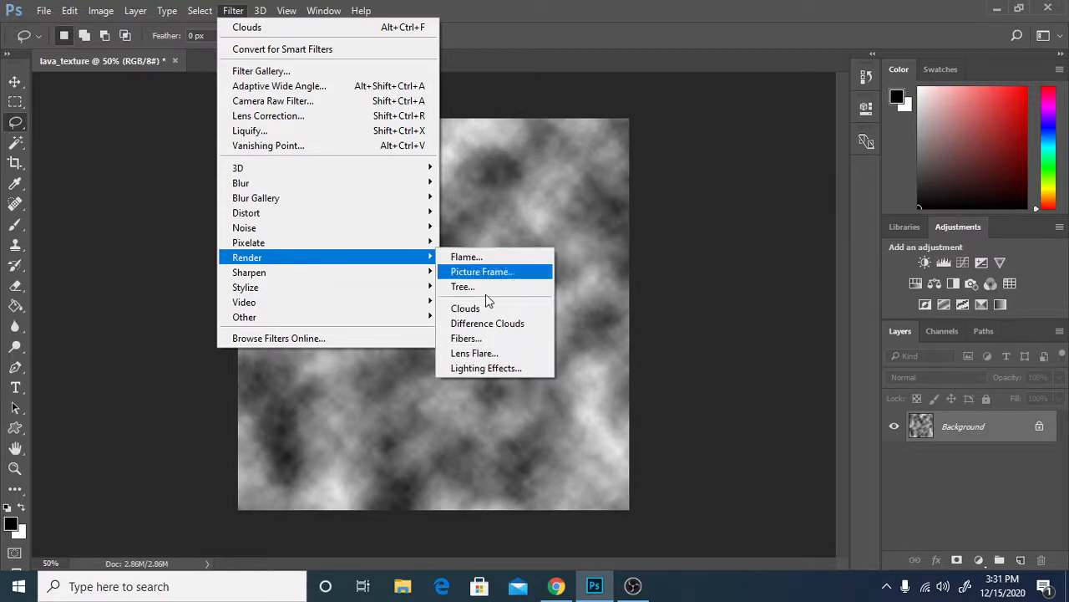
left_click(493, 329)
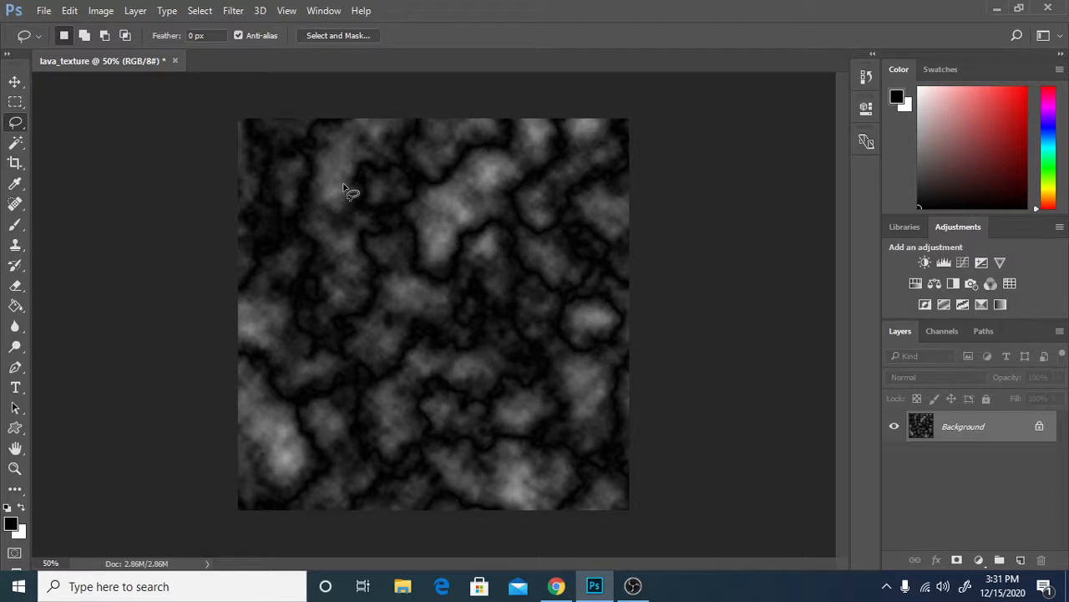
left_click(233, 11)
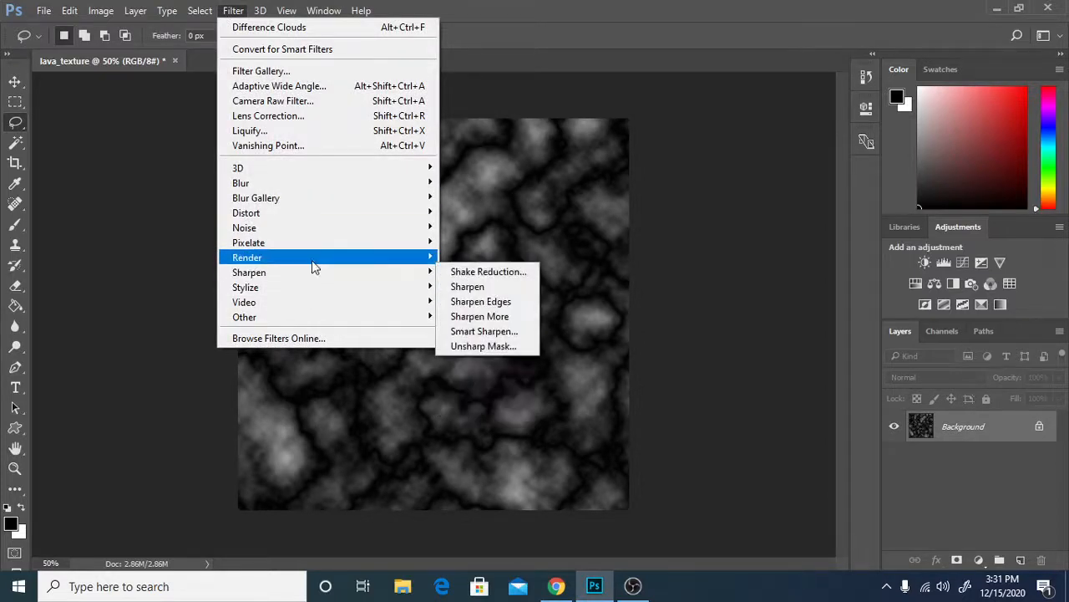
mouse_move(312, 262)
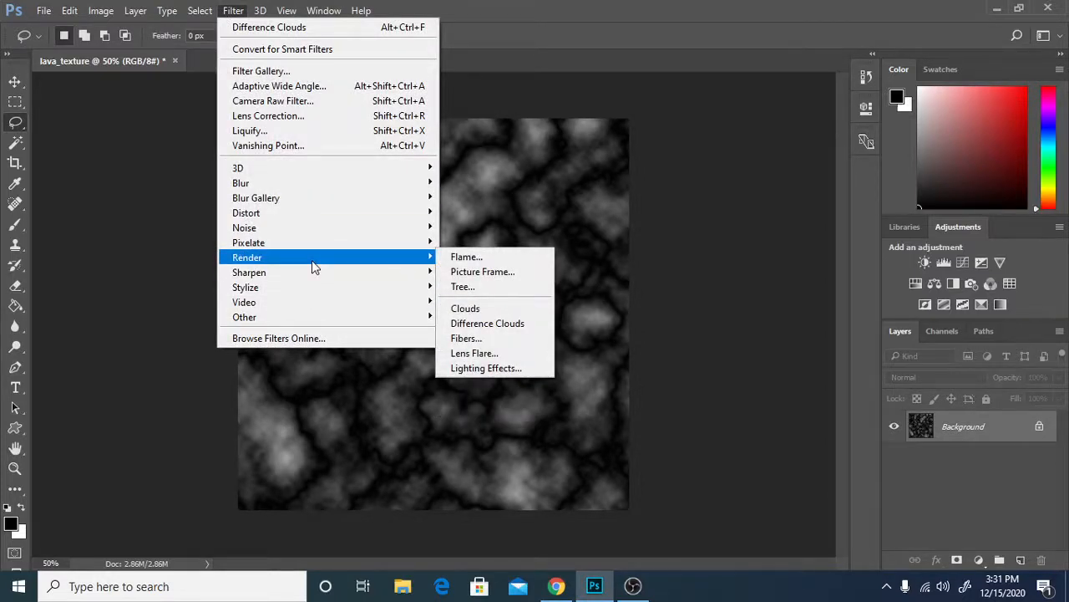
left_click(487, 326)
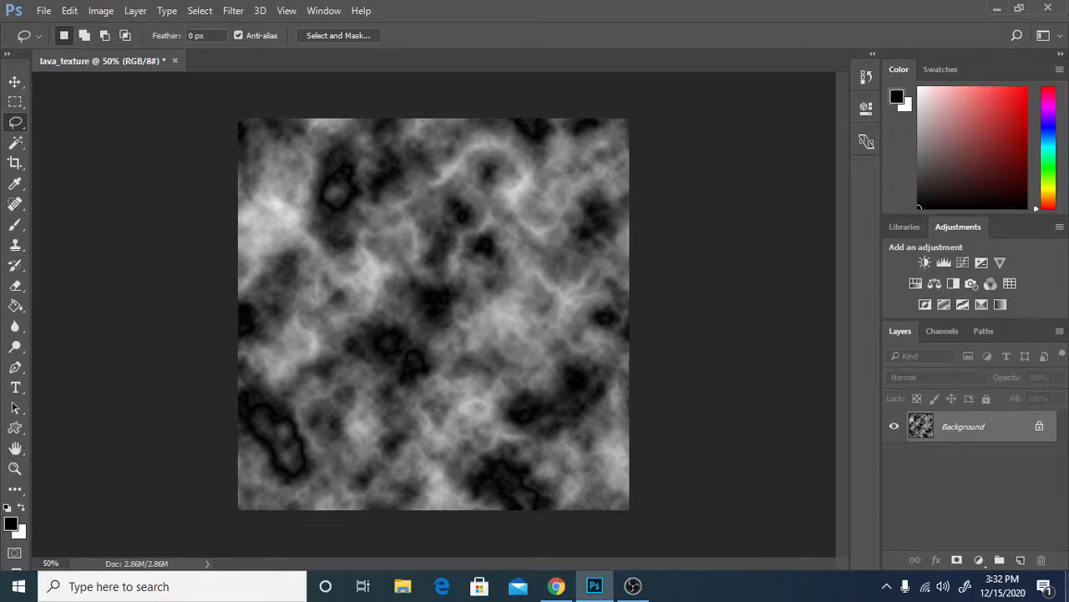
Duplicate the Background layer within the same document as Background copy.
right_click(951, 430)
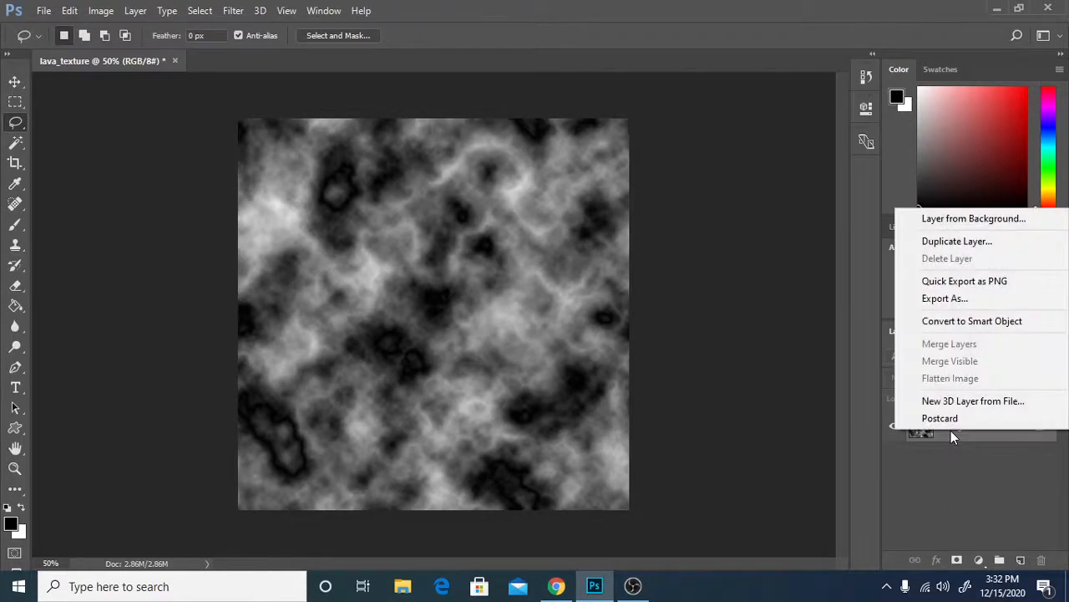
left_click(955, 240)
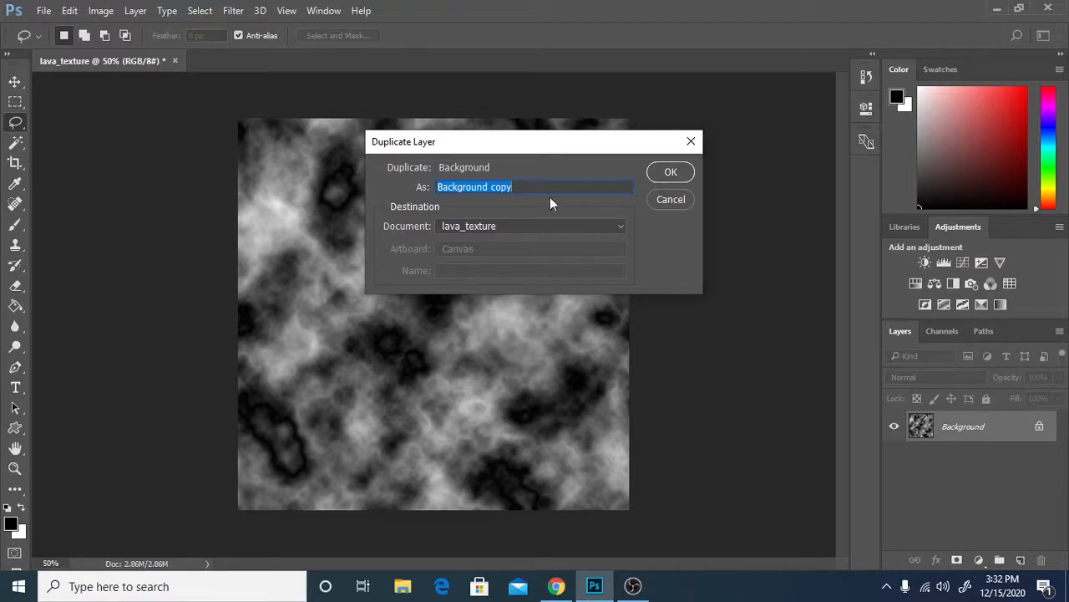
left_click(663, 173)
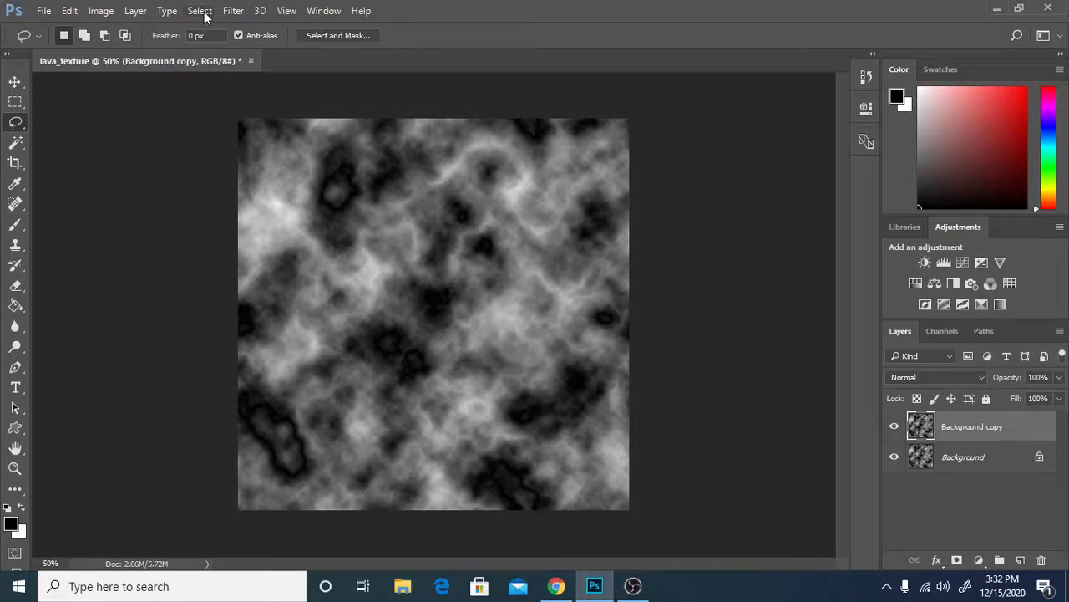
Apply an Emboss filter to the Background copy layer with angle 135°, height 3 pixels and amount 500%.
left_click(233, 10)
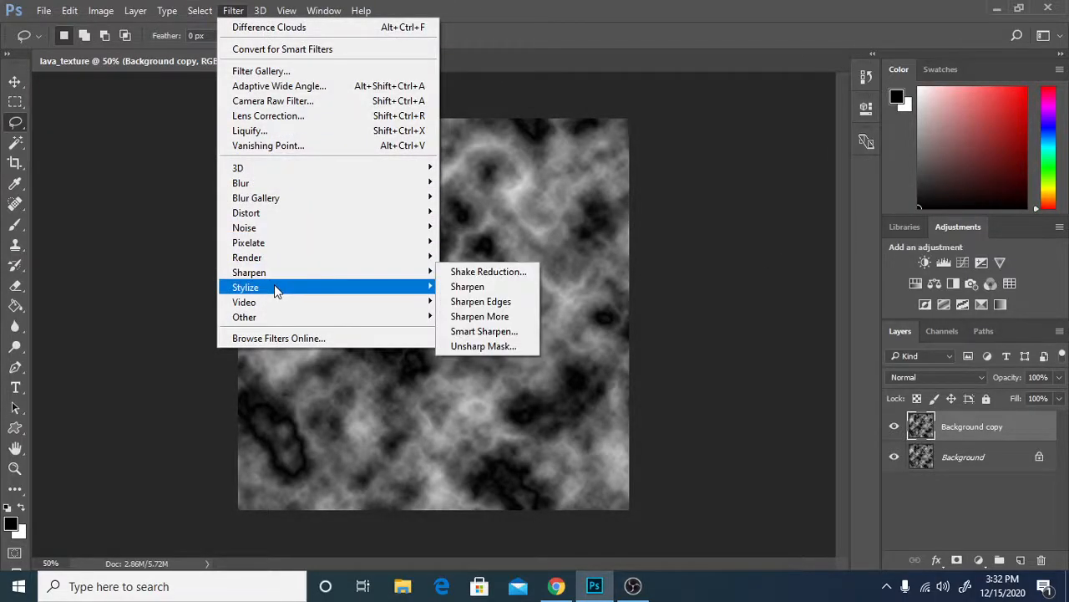
mouse_move(405, 292)
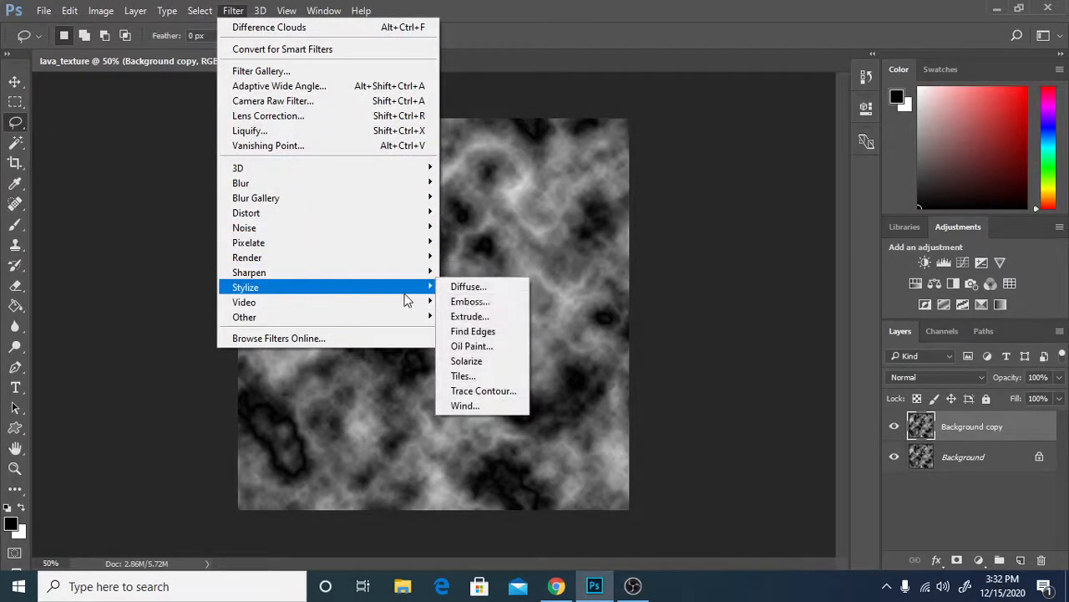
left_click(468, 302)
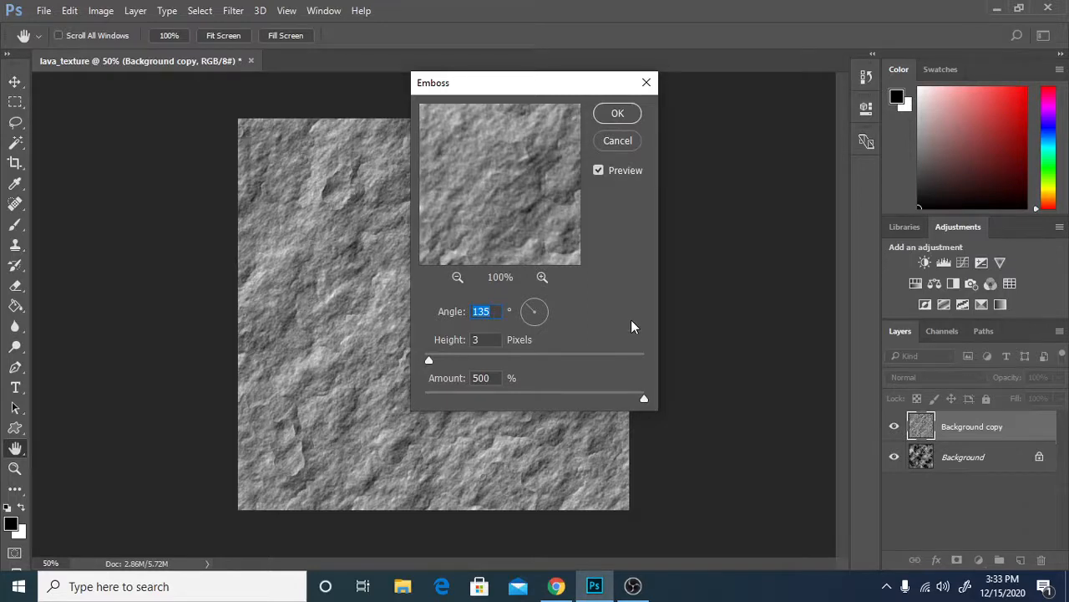
left_click_drag(540, 94, 712, 92)
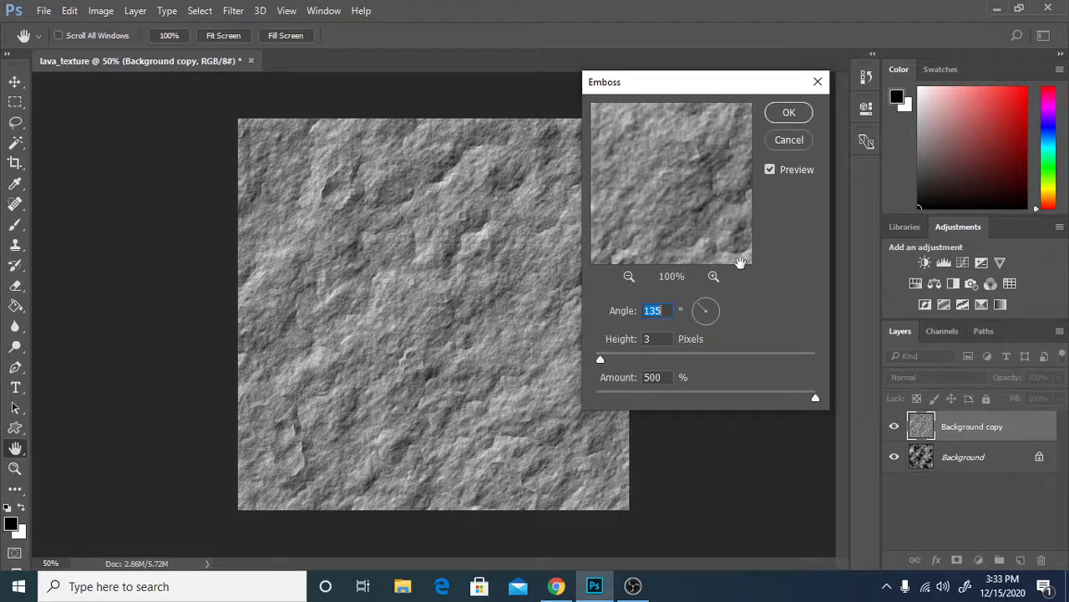
key("l")
left_click(790, 114)
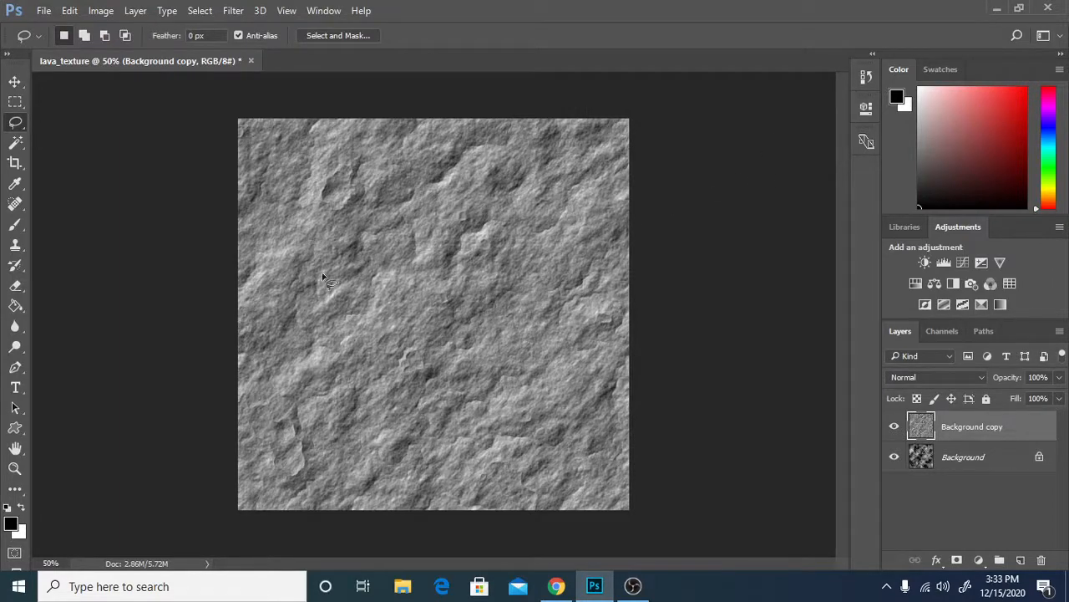
Apply the Plastic Wrap artistic filter to the Background copy layer with highlight strength 15, detail 9 and smoothness 7.
left_click(230, 10)
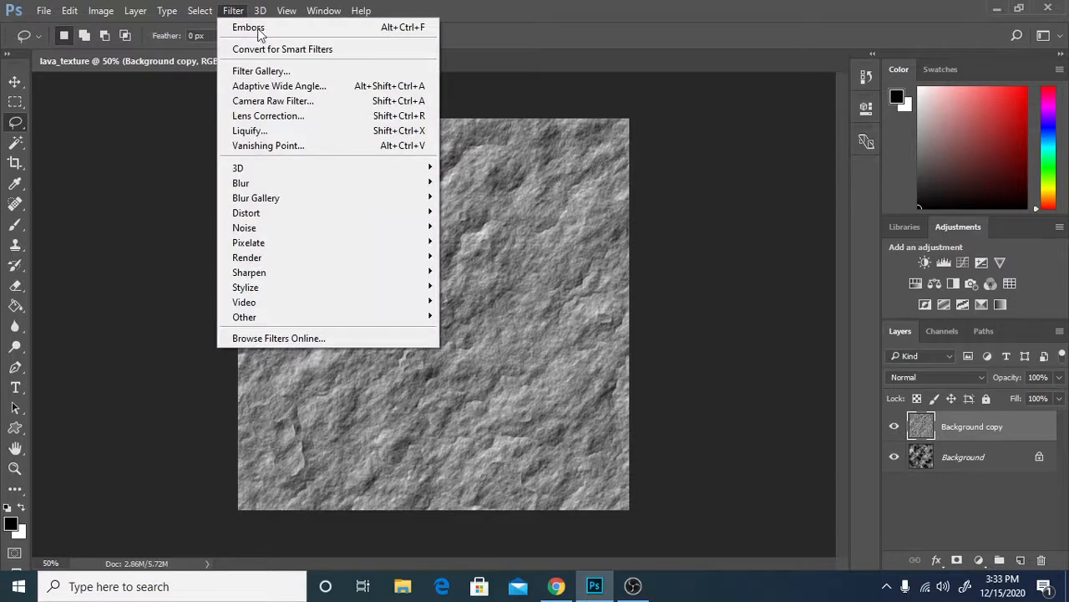
left_click(277, 71)
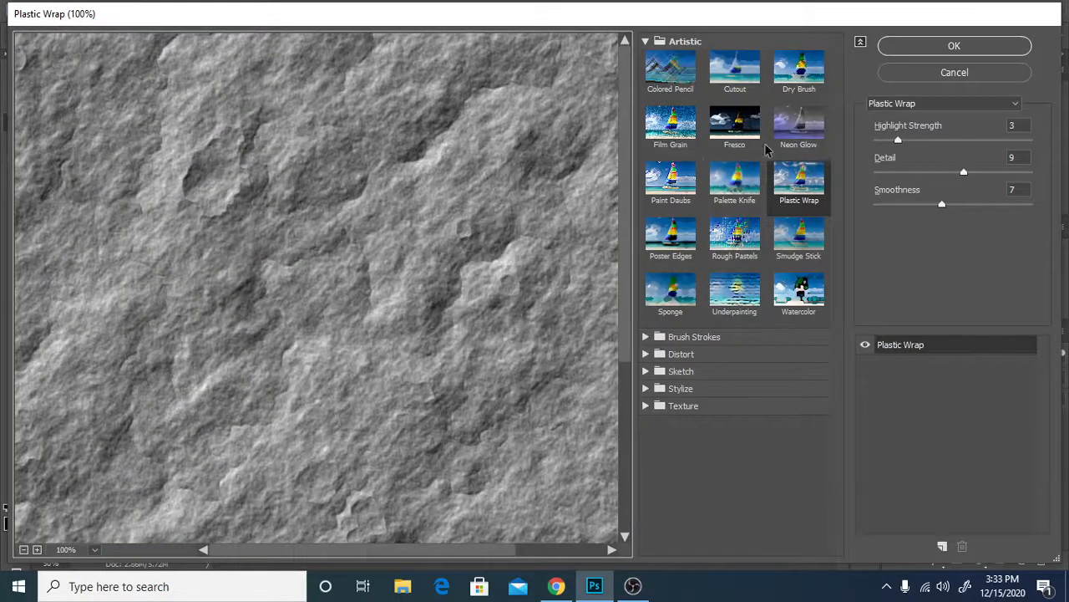
left_click(642, 44)
left_click(644, 42)
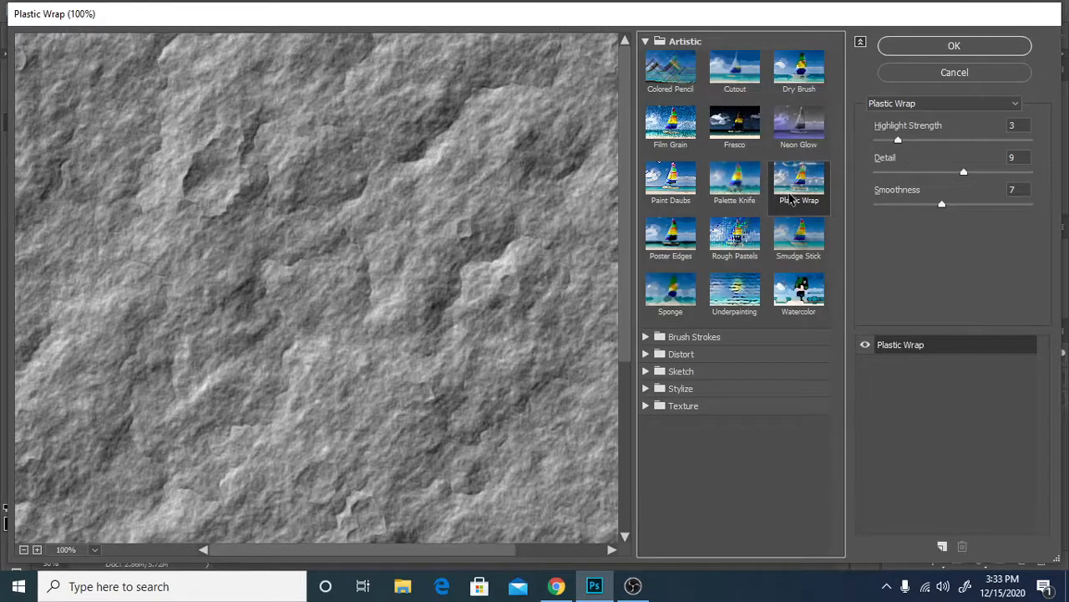
left_click_drag(899, 142, 992, 146)
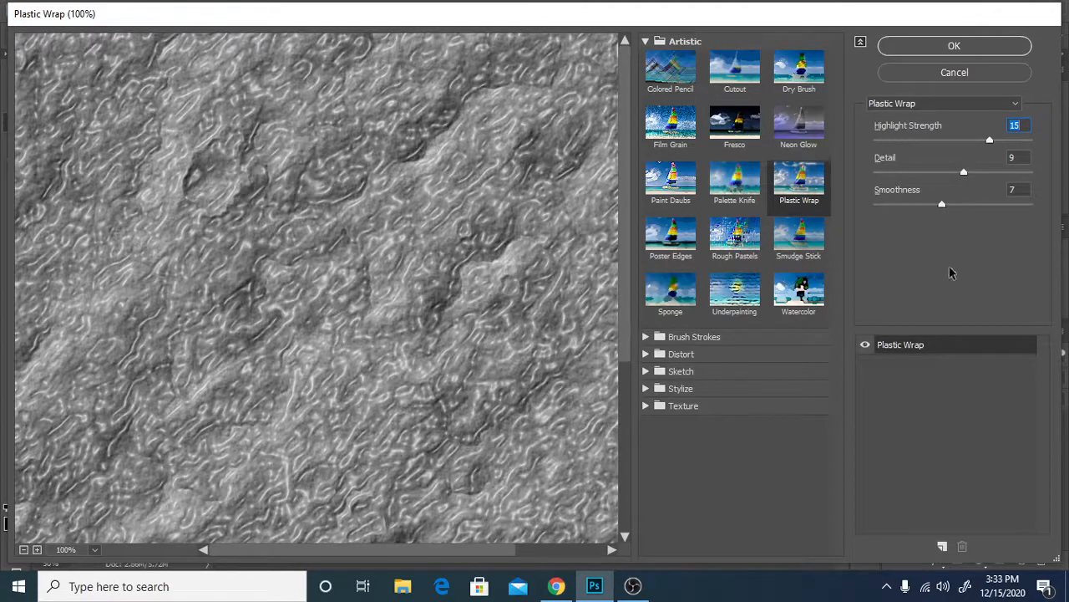
left_click(969, 50)
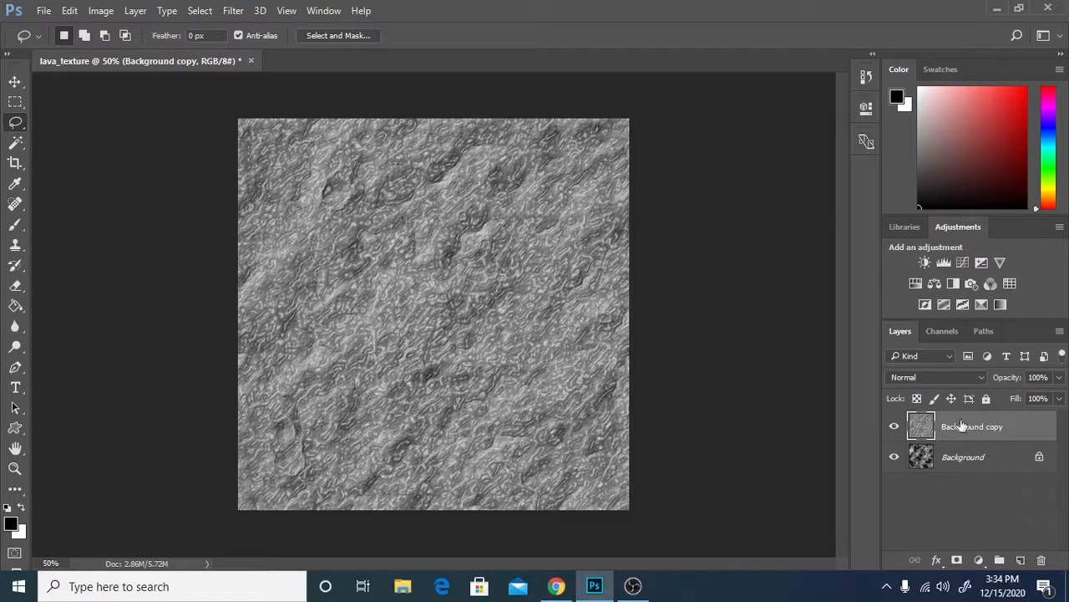
Set the blend mode of the Background copy layer to Overlay.
left_click(939, 378)
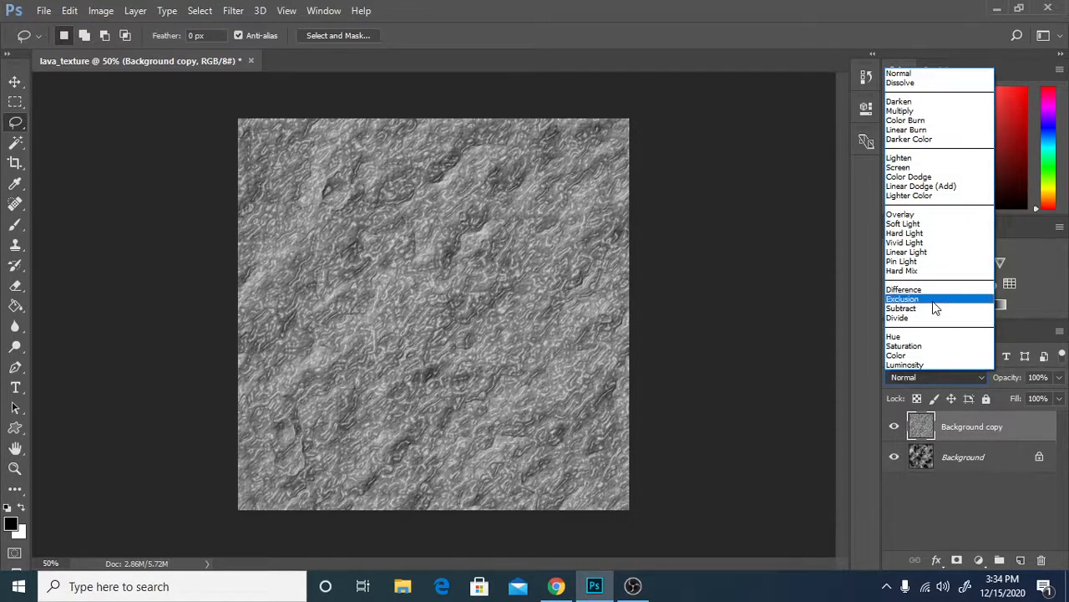
left_click(925, 214)
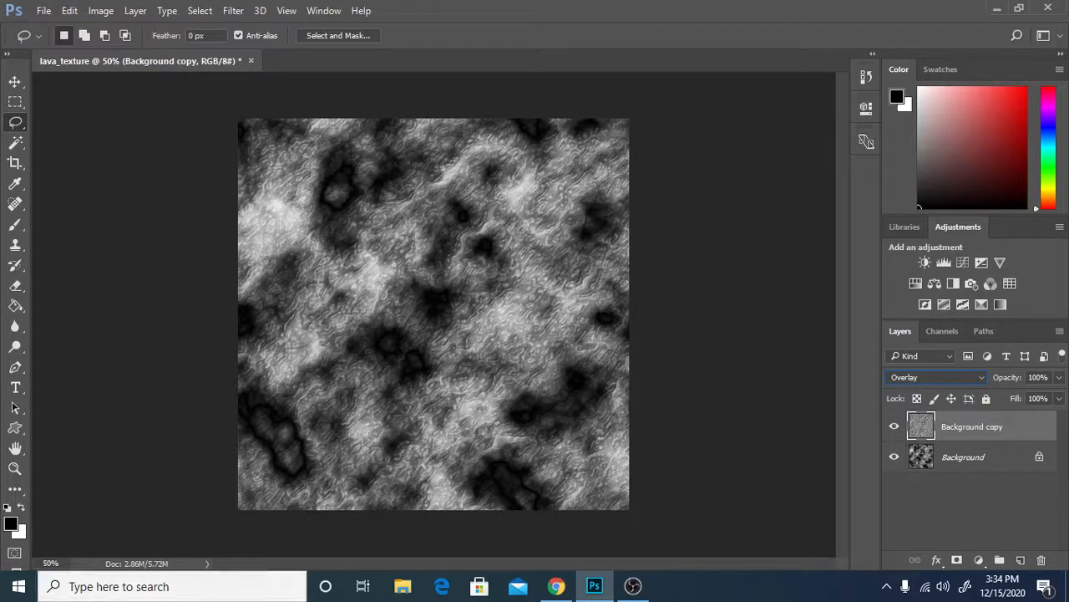
Start a Color Balance adjustment on the Background layer and set the shadows to color levels +100, 0 and -100.
left_click(979, 462)
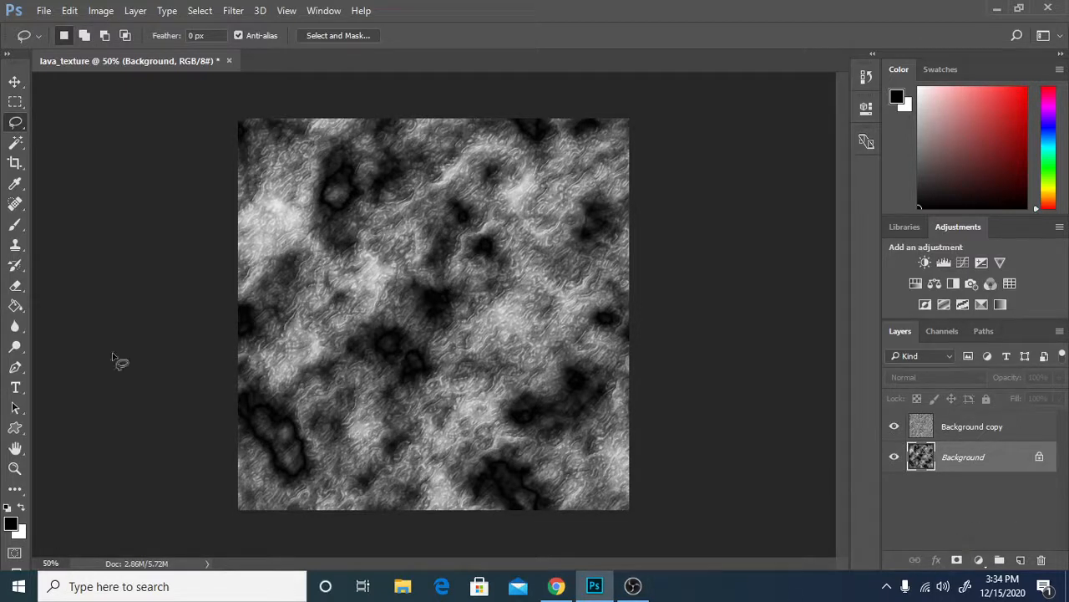
left_click(102, 10)
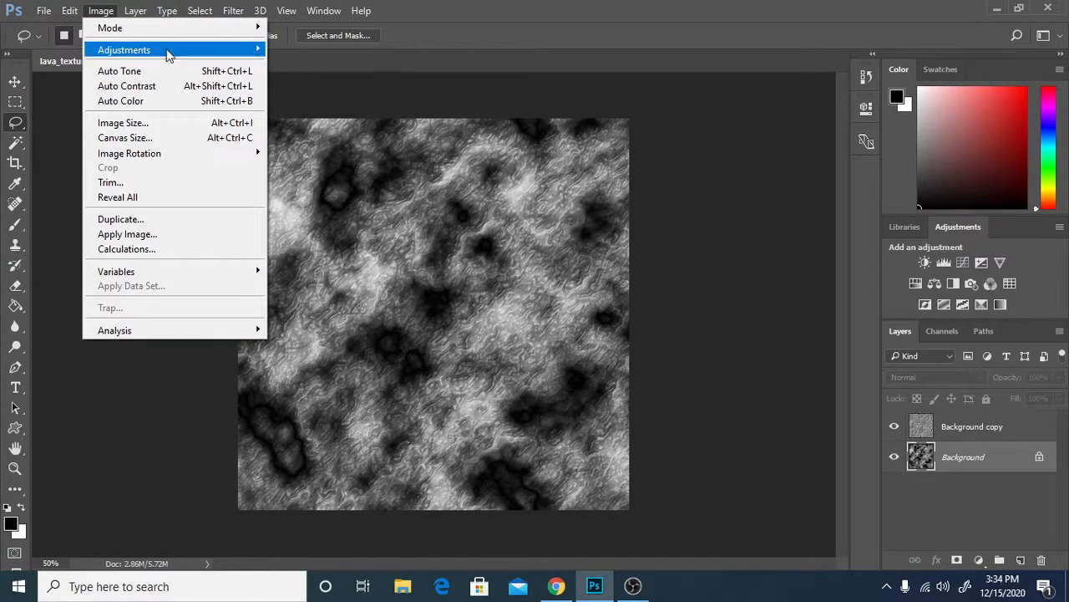
mouse_move(167, 52)
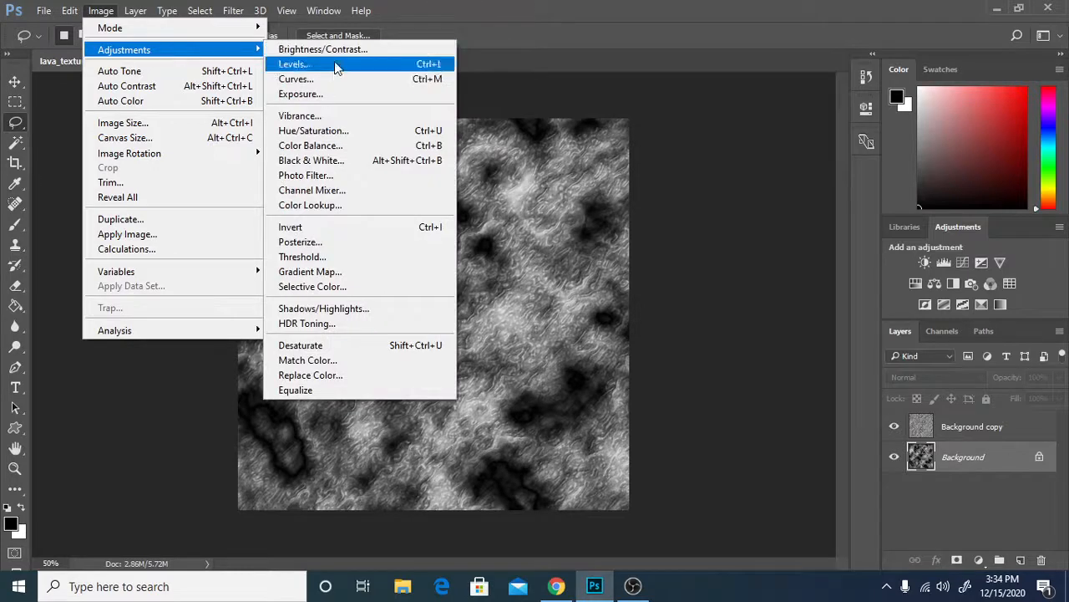
left_click(334, 146)
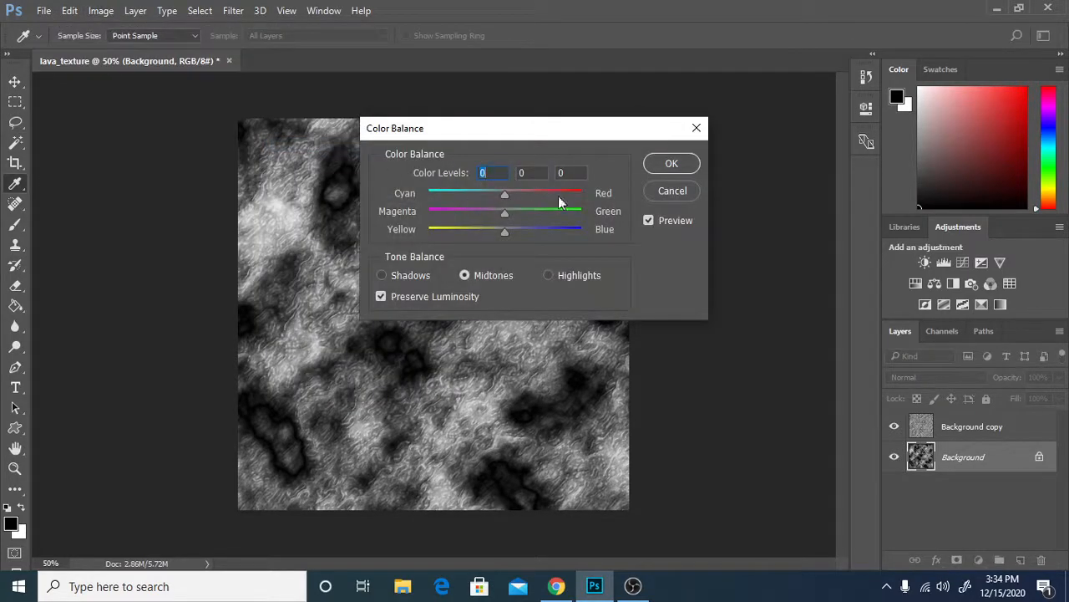
left_click(383, 276)
left_click_drag(507, 193, 611, 185)
left_click_drag(501, 229, 403, 226)
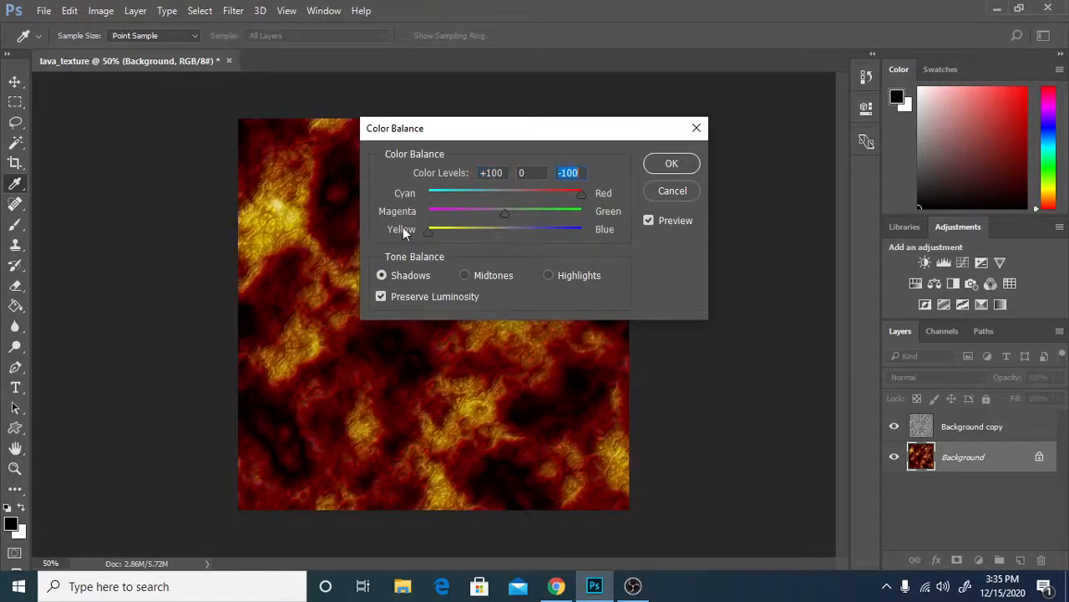
Shift the midtones color balance fully toward red and yellow, set the highlights to +100, 0 and -33, and apply the adjustment.
left_click(465, 275)
left_click_drag(504, 194, 606, 196)
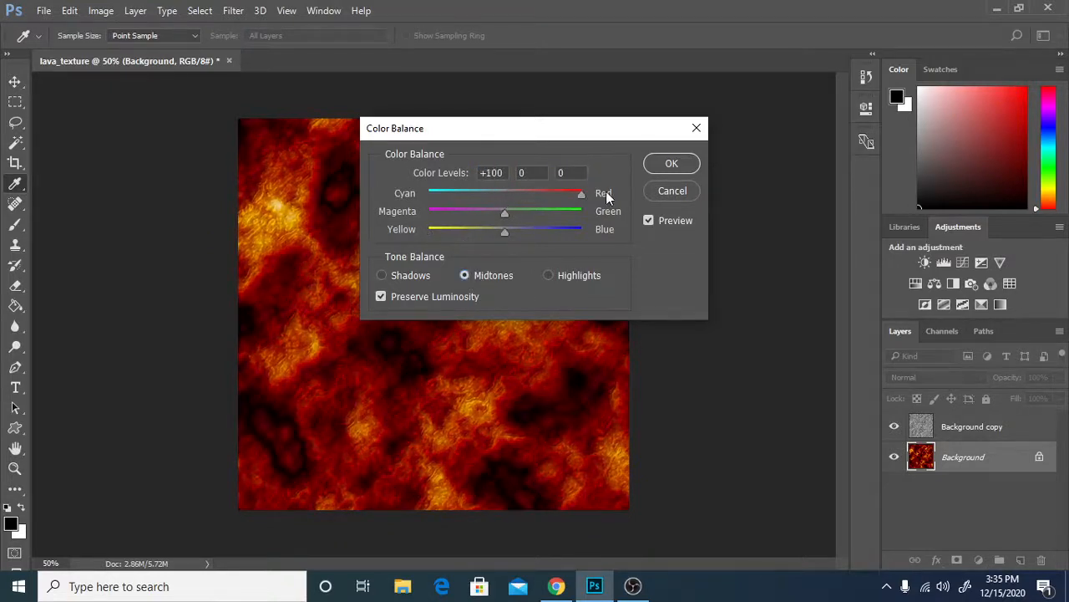
left_click_drag(506, 230, 396, 231)
left_click(549, 275)
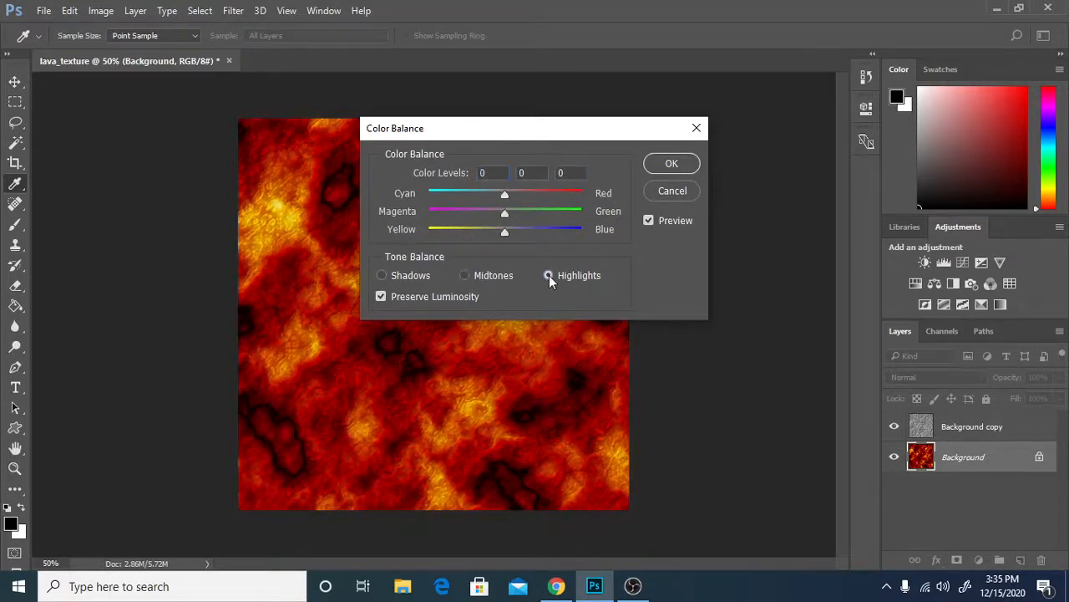
left_click_drag(504, 194, 605, 194)
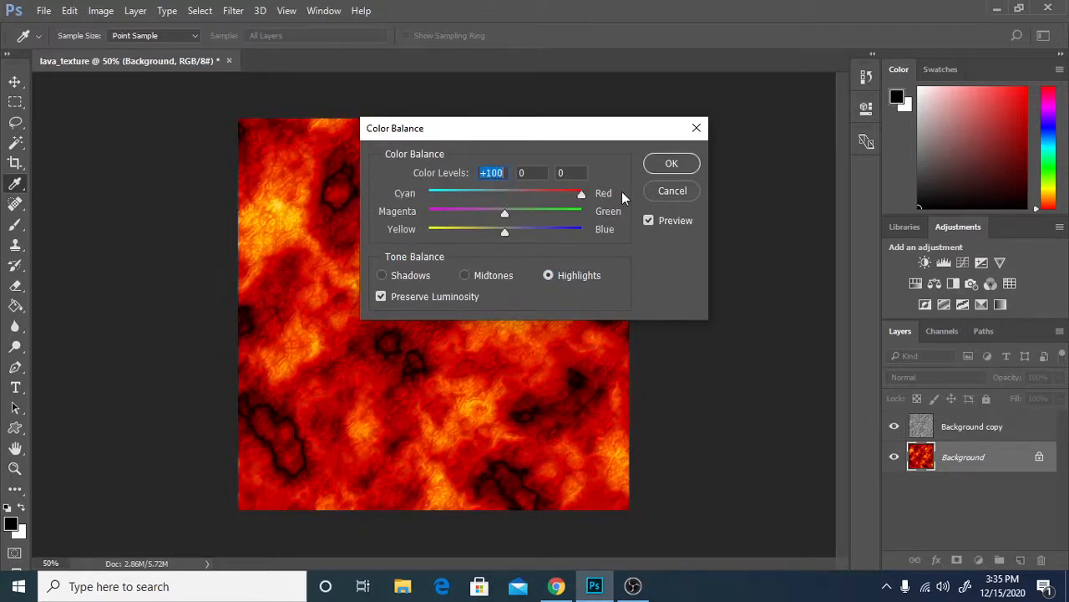
left_click_drag(506, 231, 481, 236)
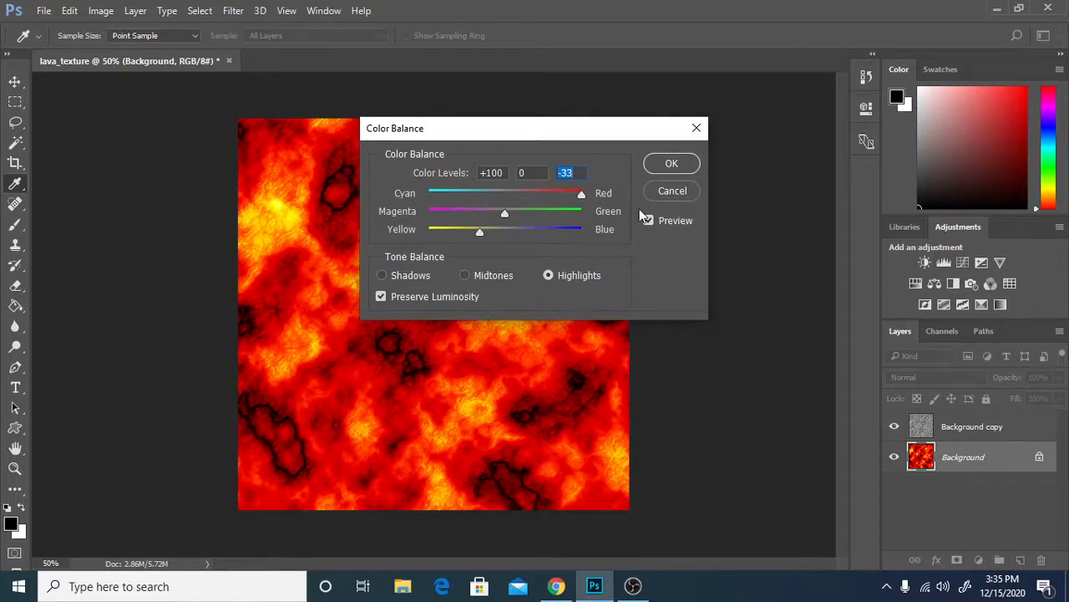
left_click(656, 168)
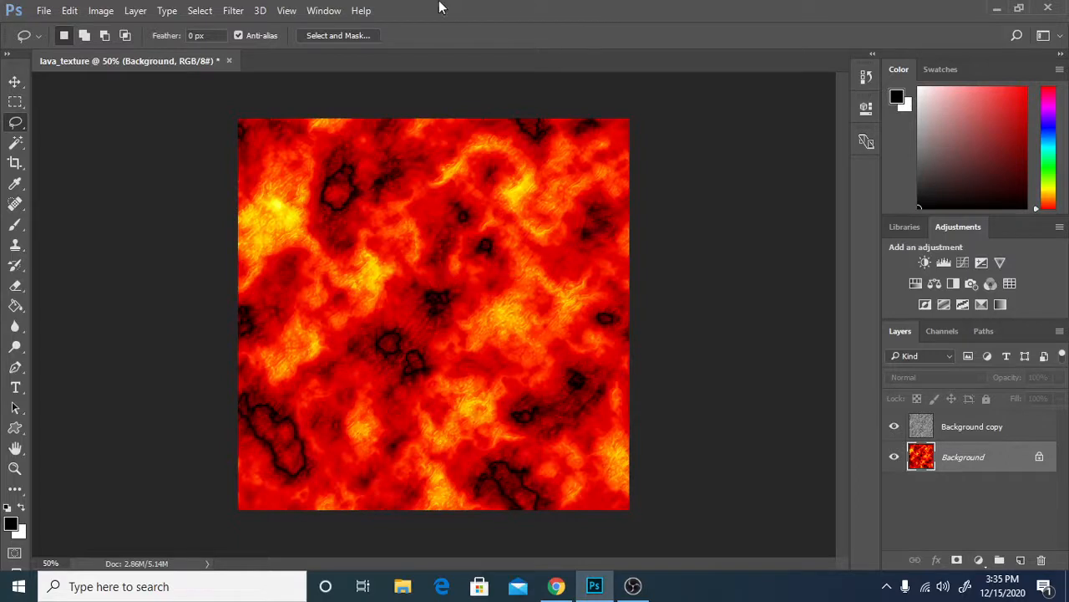
Apply the Plastic Wrap filter to the Background layer with highlight strength 4, detail 9 and smoothness 7.
left_click(233, 11)
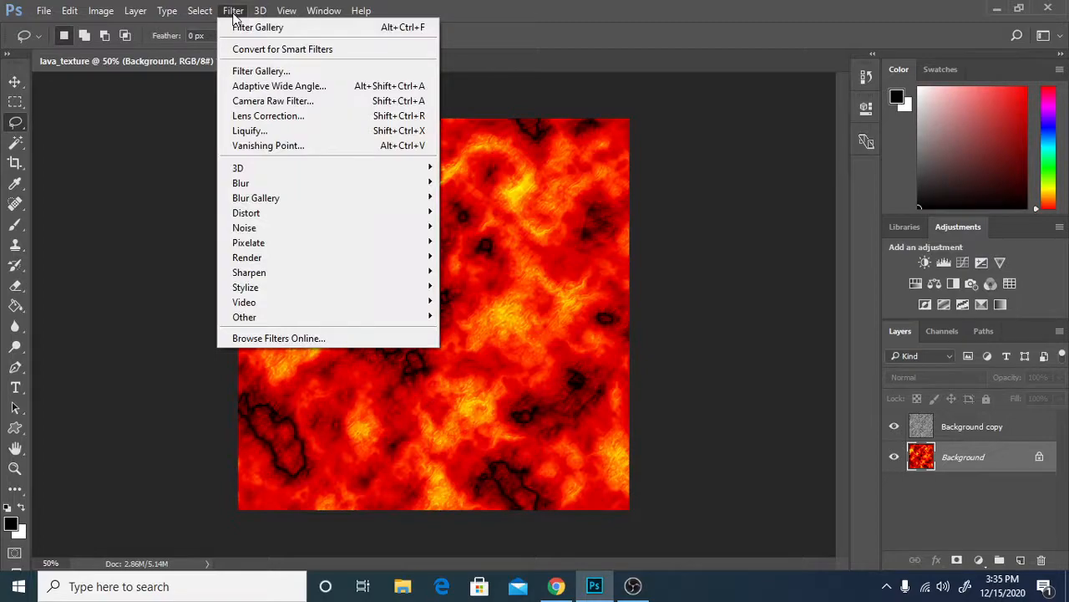
left_click(291, 72)
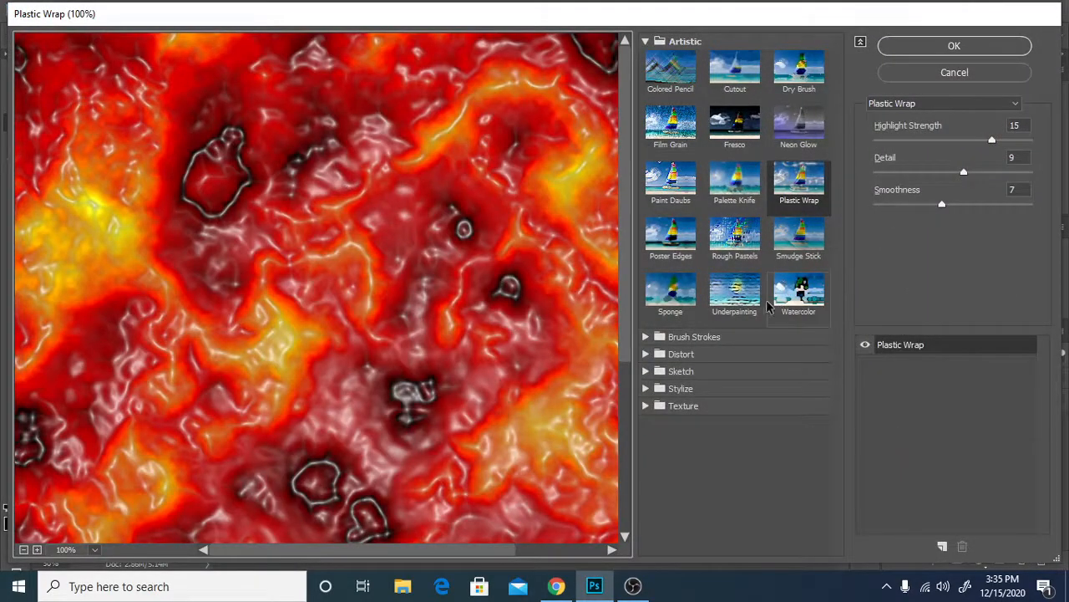
left_click_drag(992, 141, 908, 144)
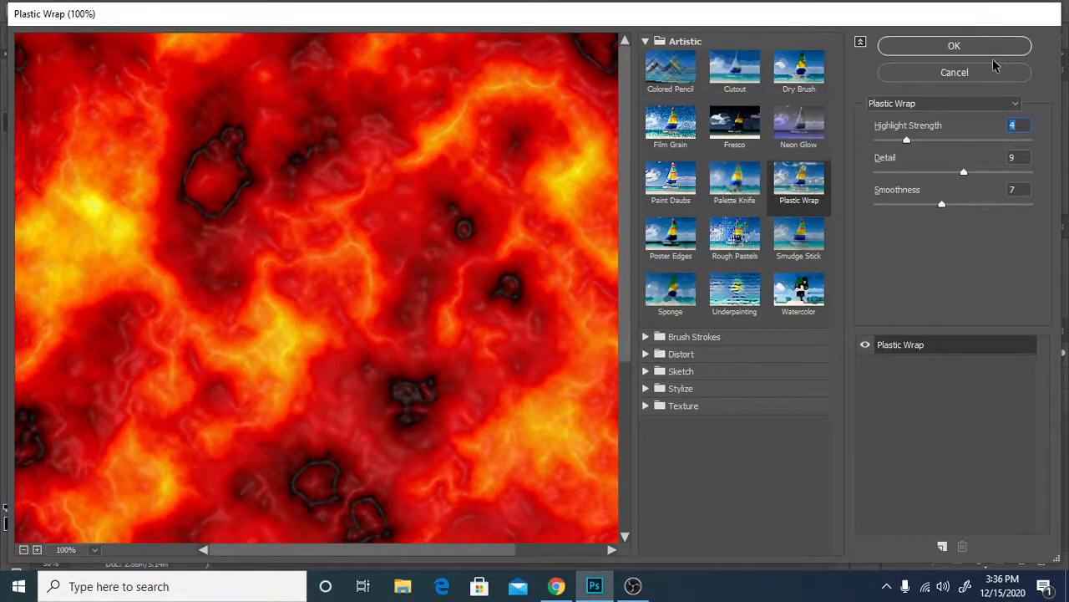
left_click(955, 47)
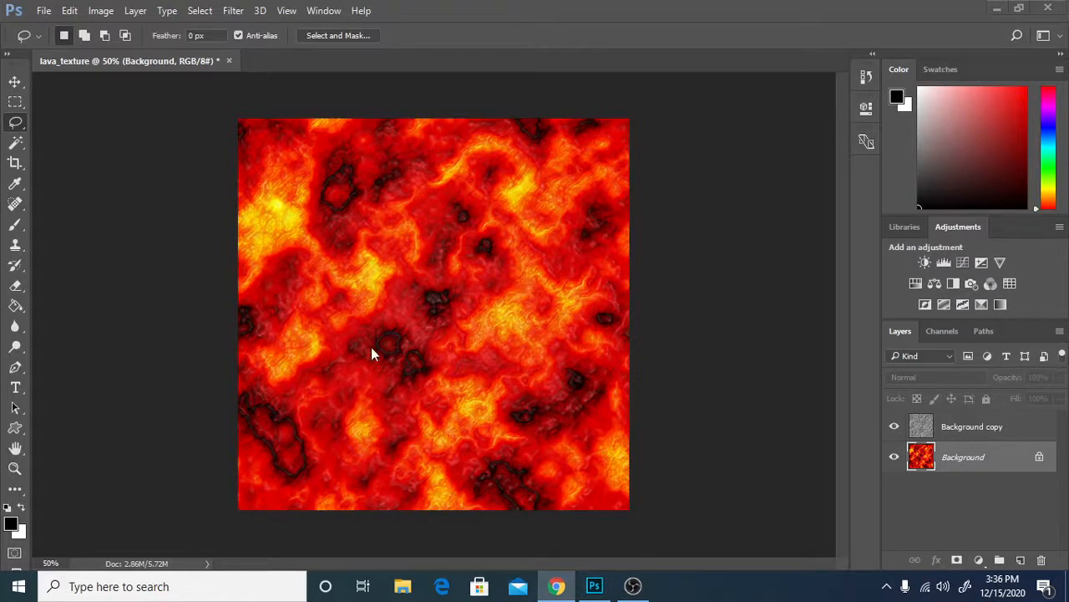
Create a new 1000 x 1000 pixel document named energy_warp at 72 pixels/inch in RGB color with a white background.
left_click(43, 10)
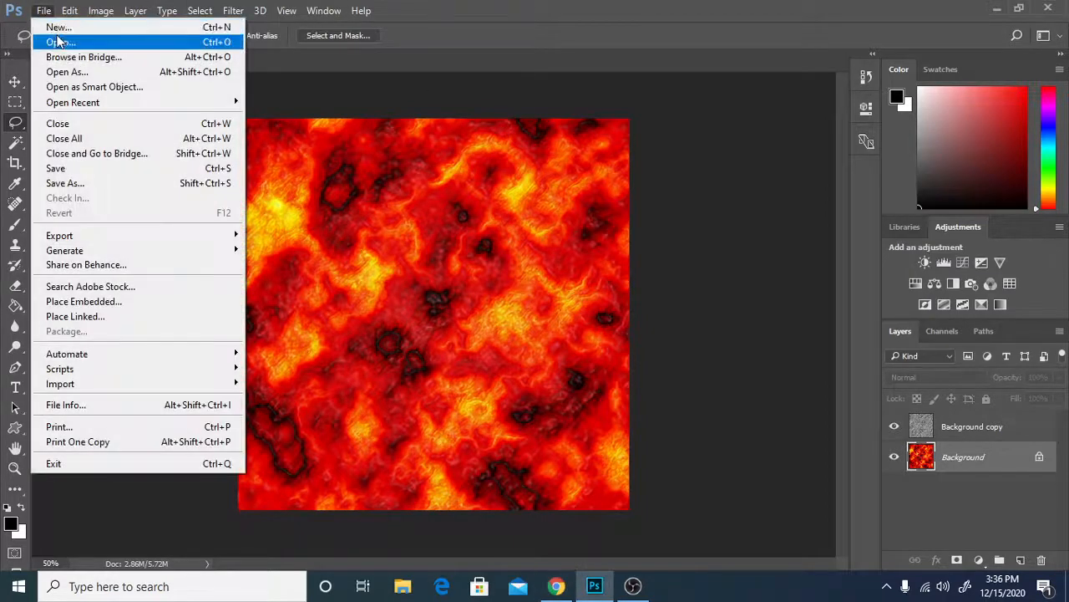
left_click(60, 29)
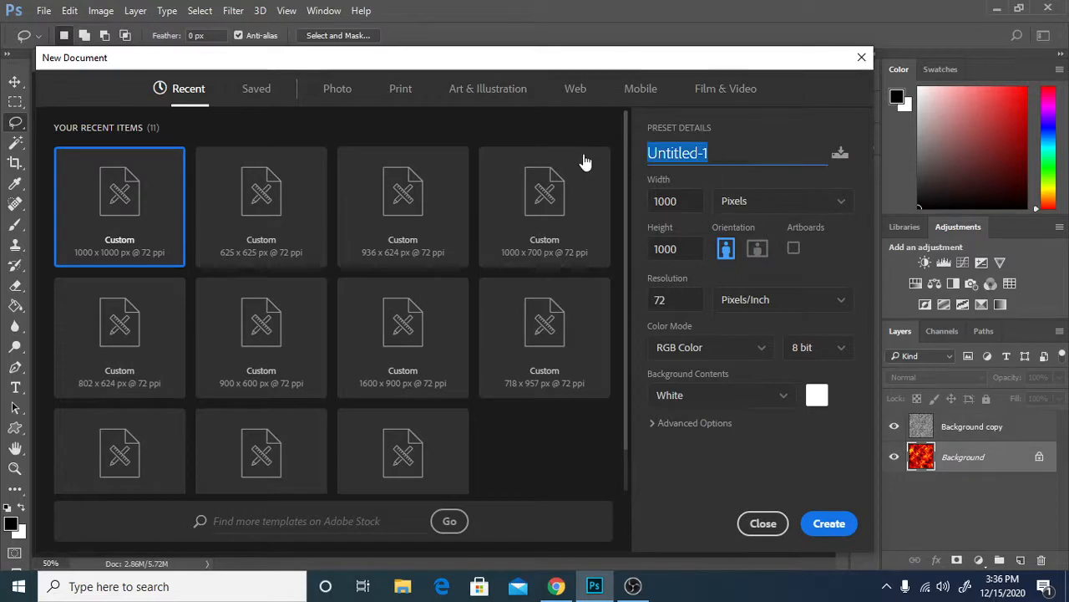
key("BackSpace")
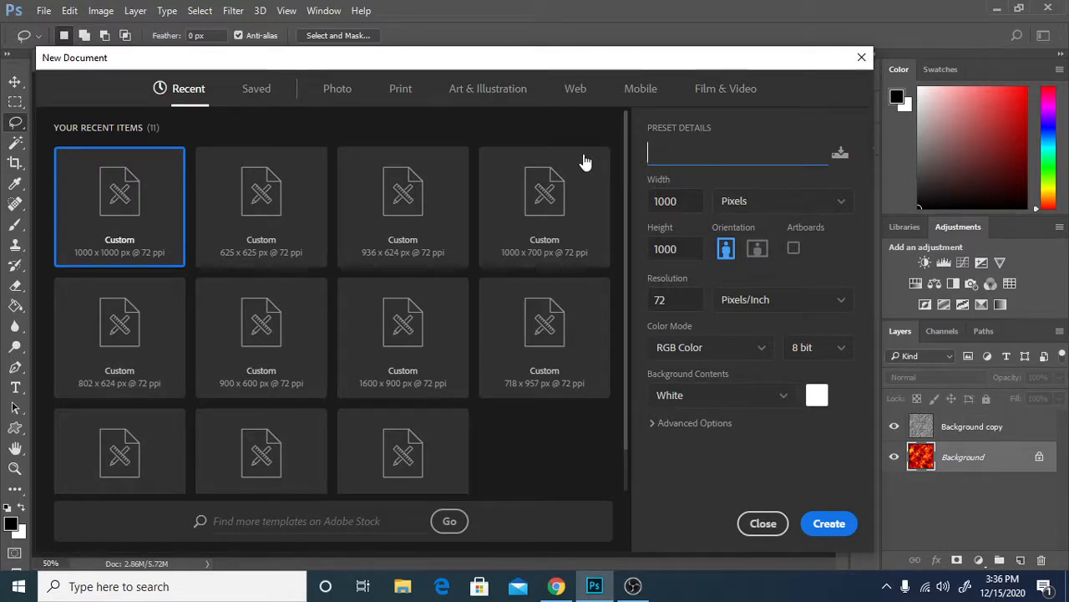
type("energy]waro")
key("BackSpace")
key("BackSpace")
key("BackSpace")
key("BackSpace")
key("BackSpace")
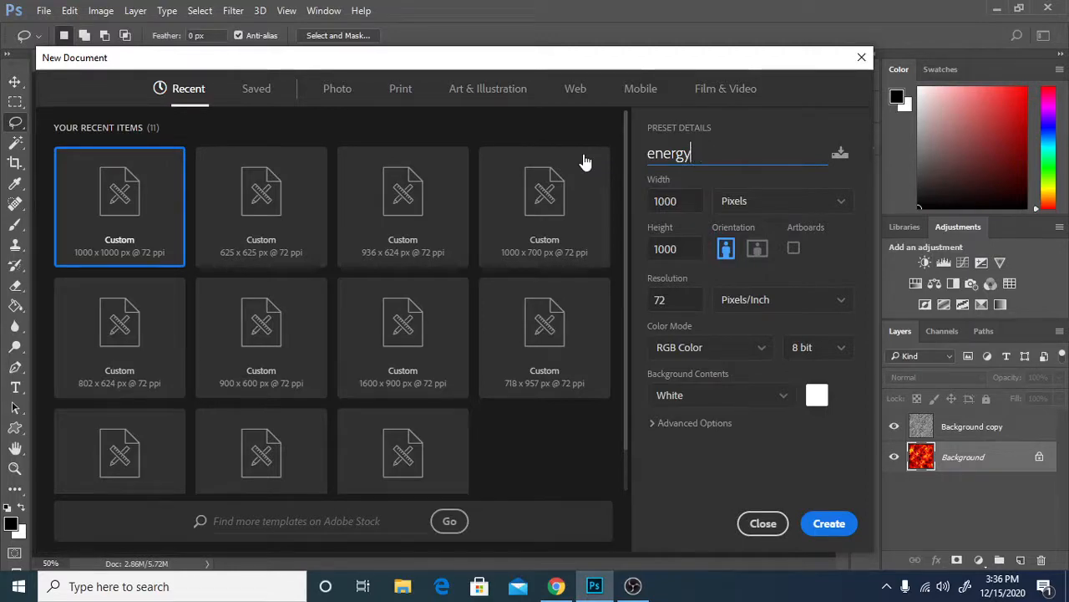
type("_warp")
left_click(827, 523)
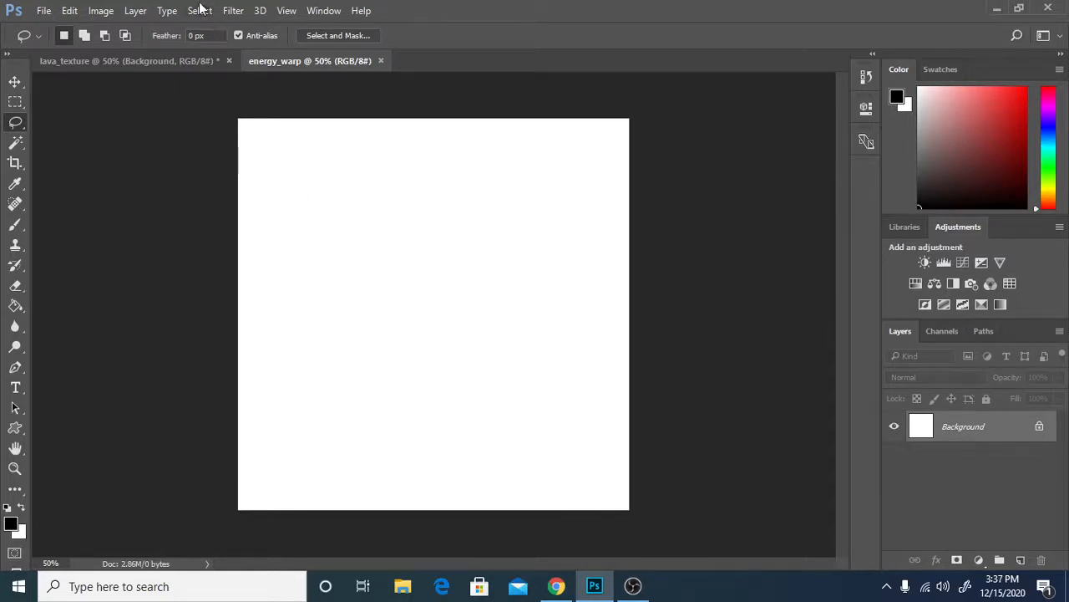
Render the Clouds filter on the Background layer of the energy_warp document.
left_click(232, 10)
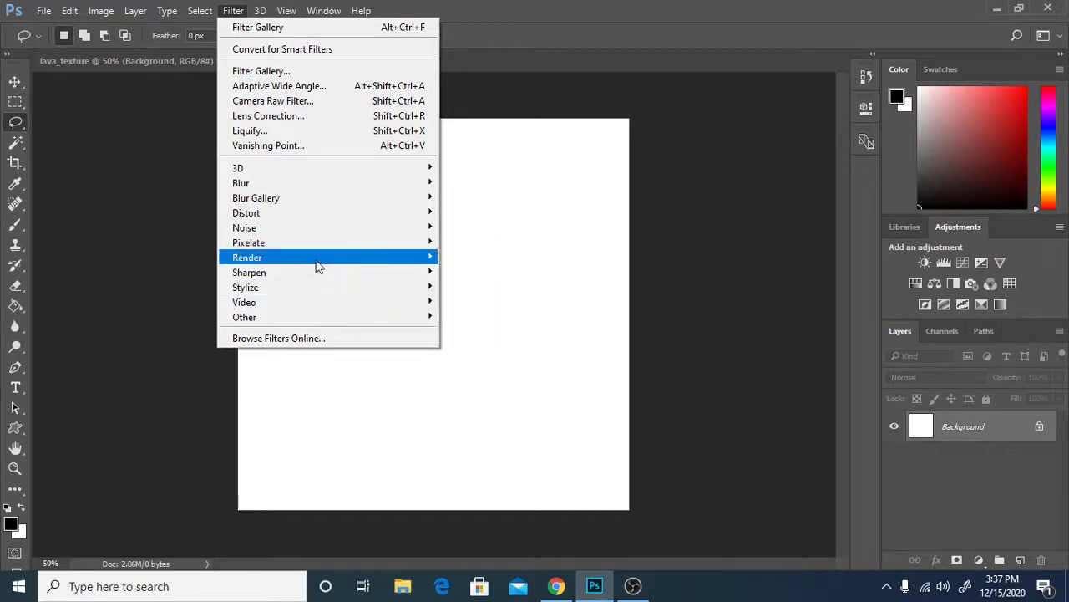
mouse_move(317, 260)
left_click(501, 310)
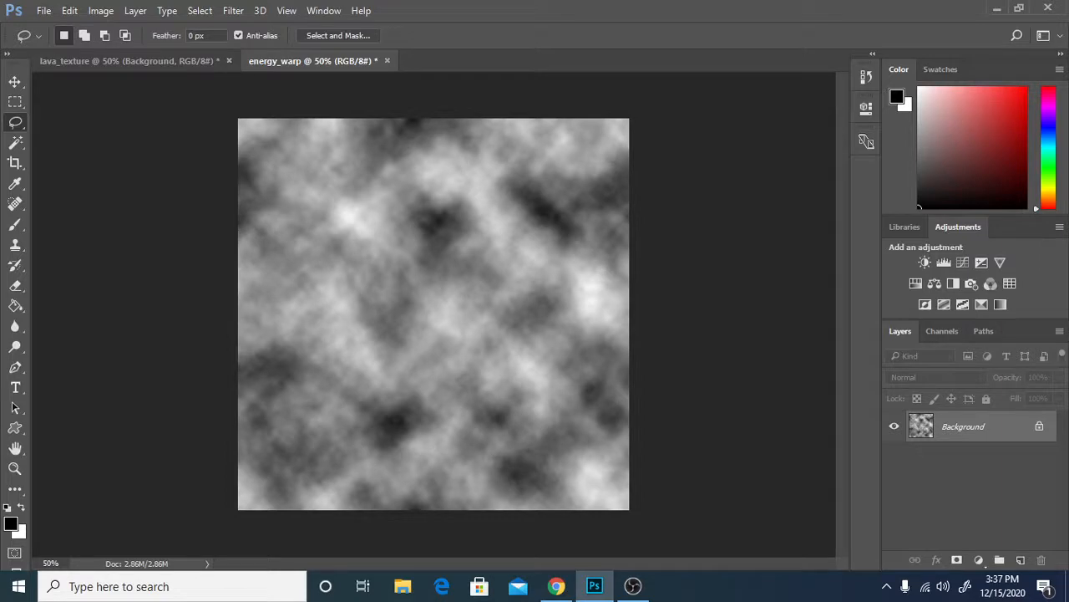
Render Difference Clouds over the clouds on the Background layer, and repeat the same filter for stronger contrast.
left_click(233, 11)
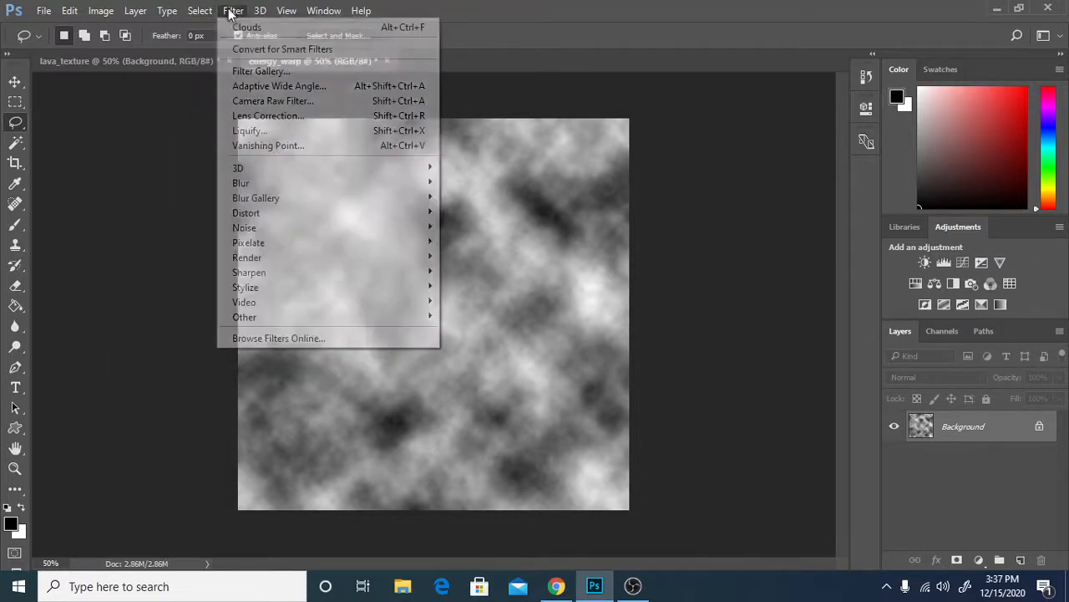
mouse_move(306, 294)
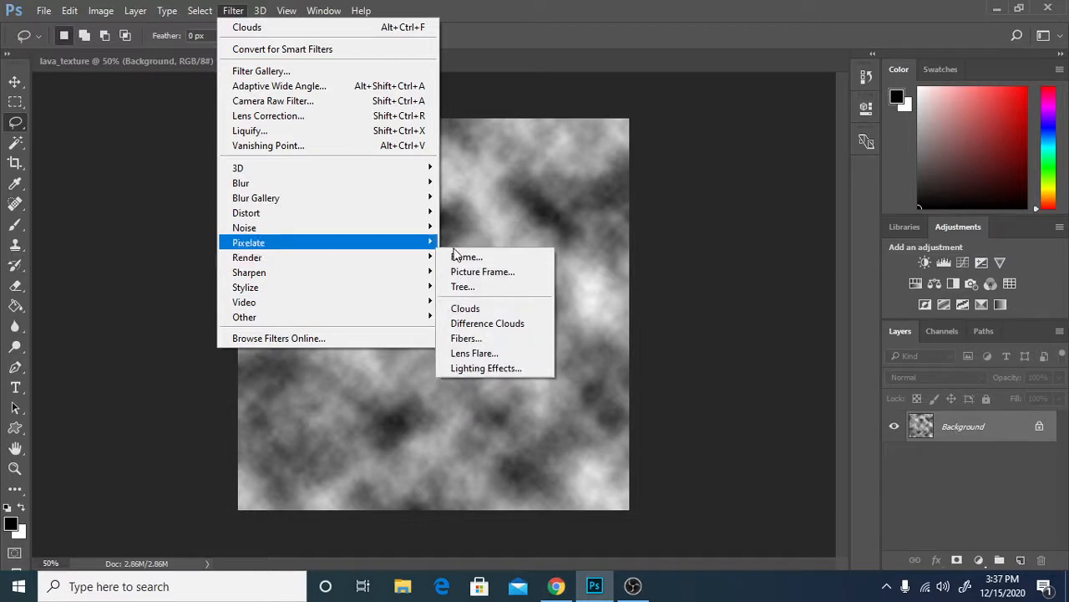
mouse_move(396, 259)
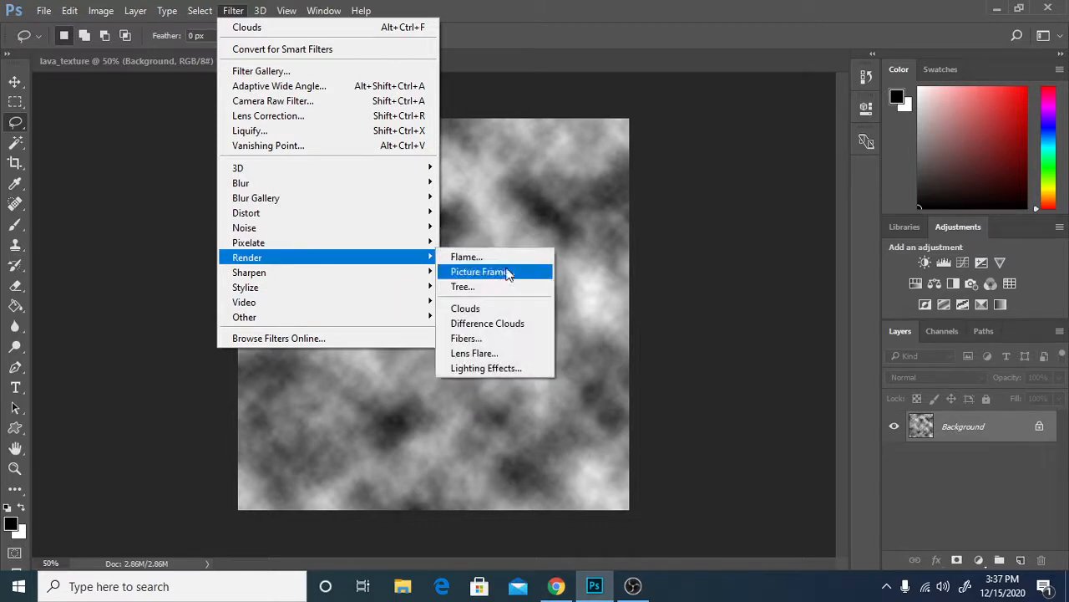
left_click(518, 322)
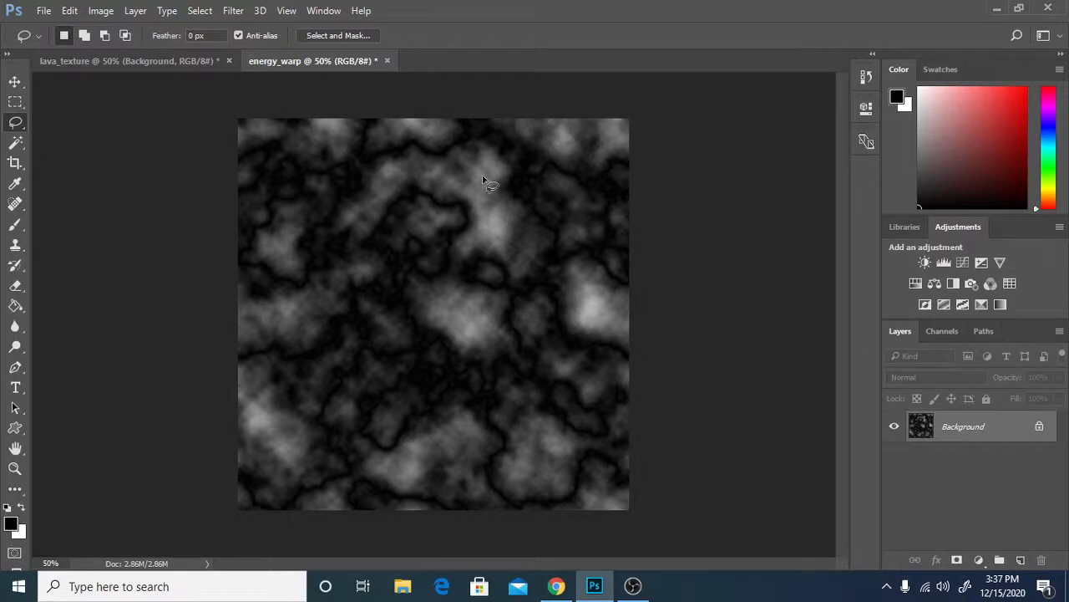
left_click(233, 11)
key("ctrl+alt+f")
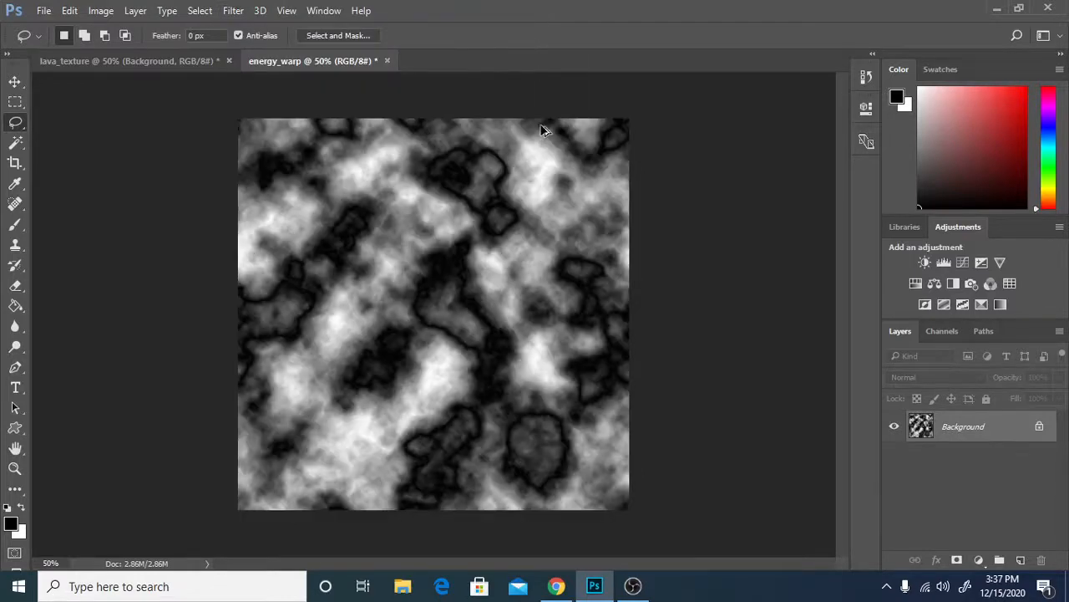
Switch to full screen mode with menu bar and apply a Color Halftone filter with maximum radius 4 pixels and all four channel angles at 90°.
key("f")
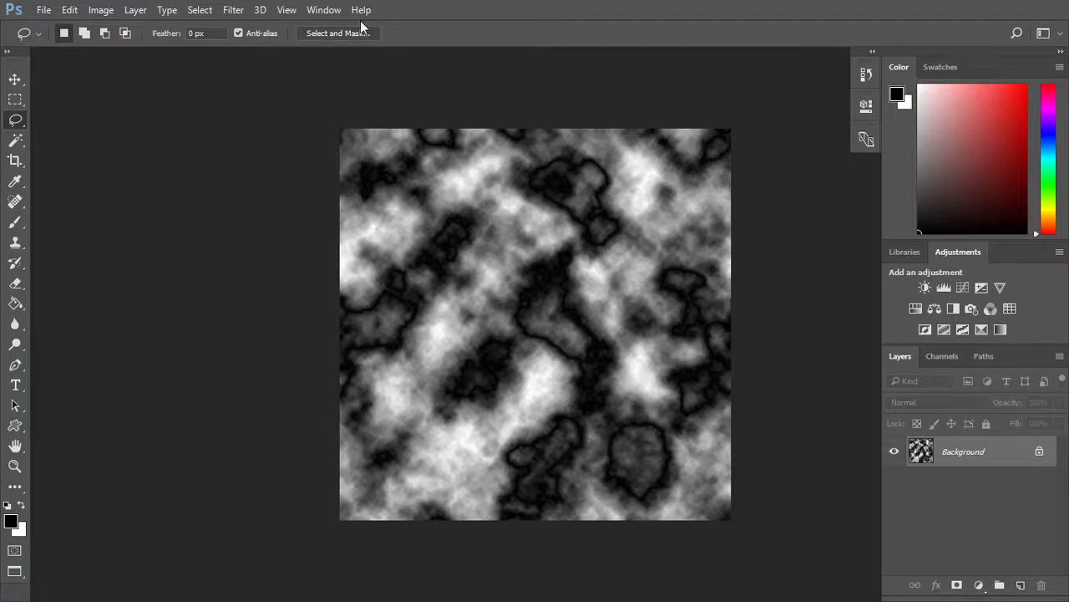
left_click(230, 9)
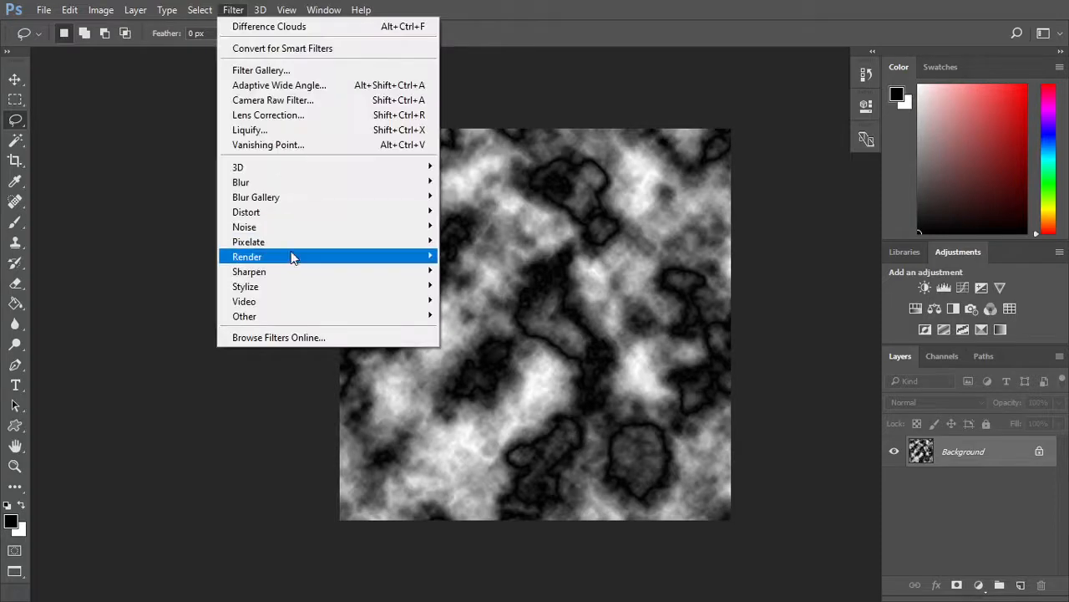
mouse_move(292, 242)
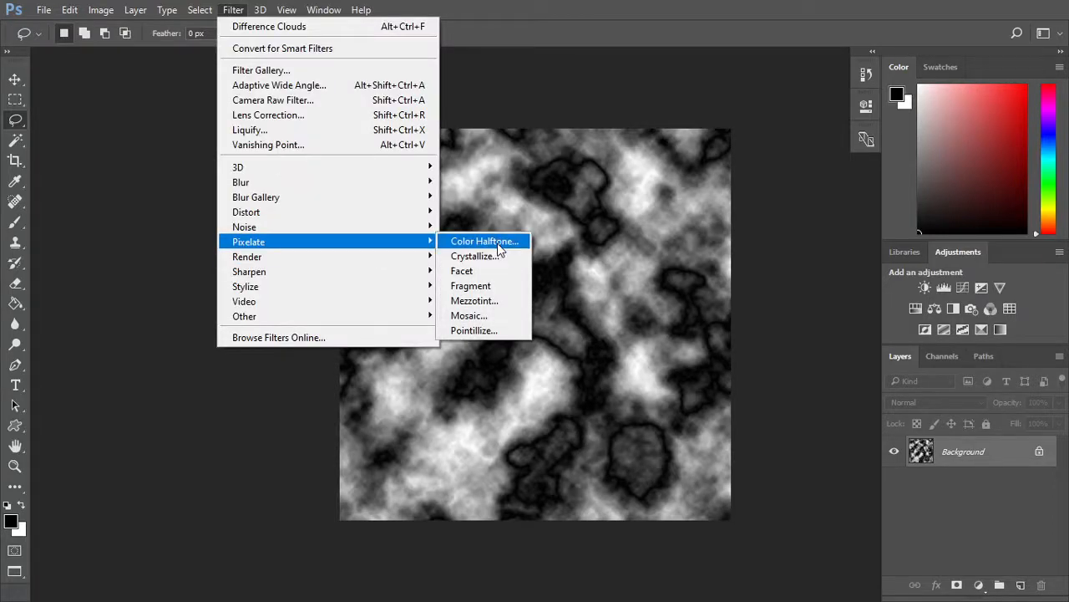
left_click(497, 242)
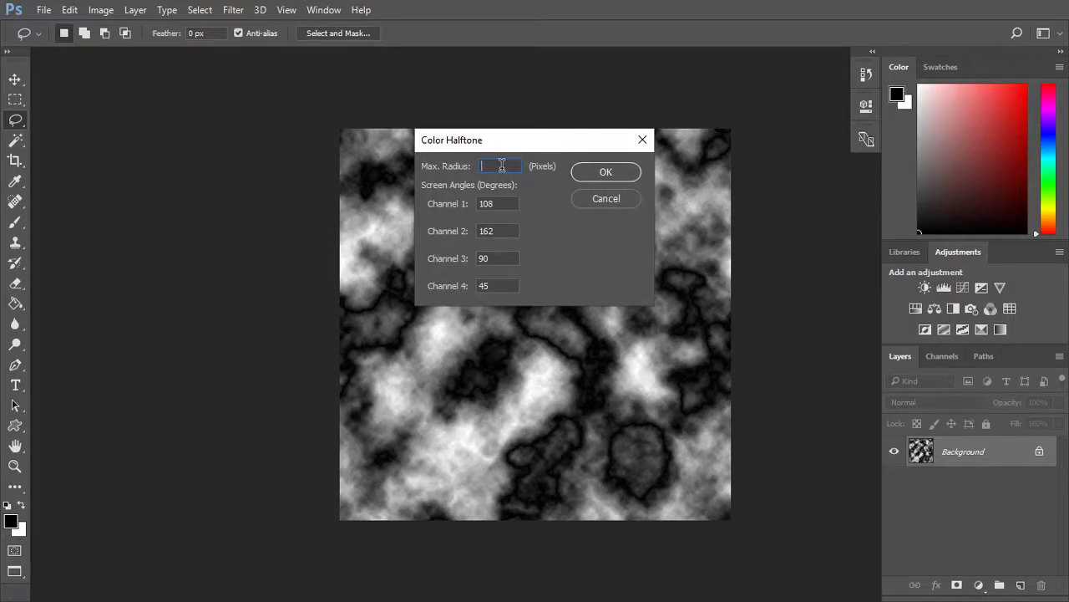
type("4")
double_click(482, 202)
type("90")
key("Tab")
type("90")
key("Tab")
type("90")
key("Tab")
type("90")
left_click(623, 174)
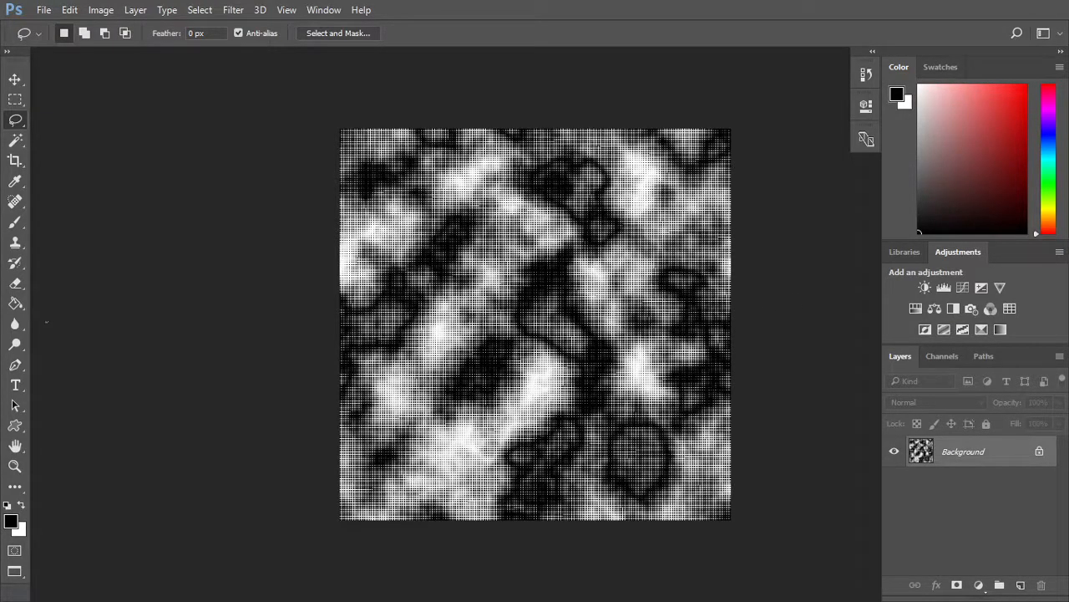
Apply the Polar Coordinates distortion to the Background layer with the Rectangular to Polar option.
left_click(233, 9)
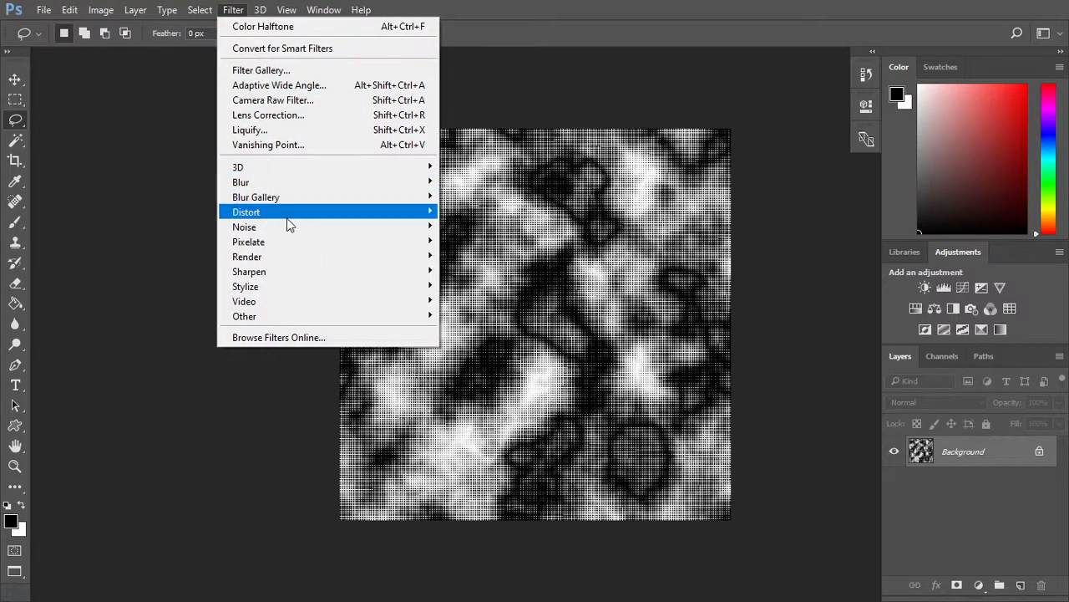
mouse_move(292, 219)
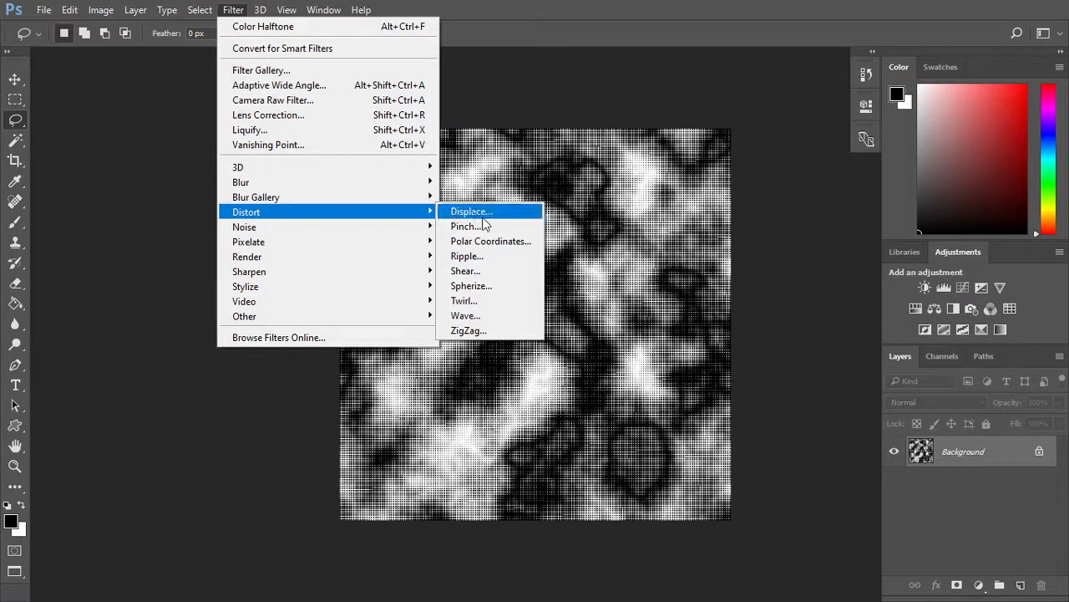
left_click(501, 241)
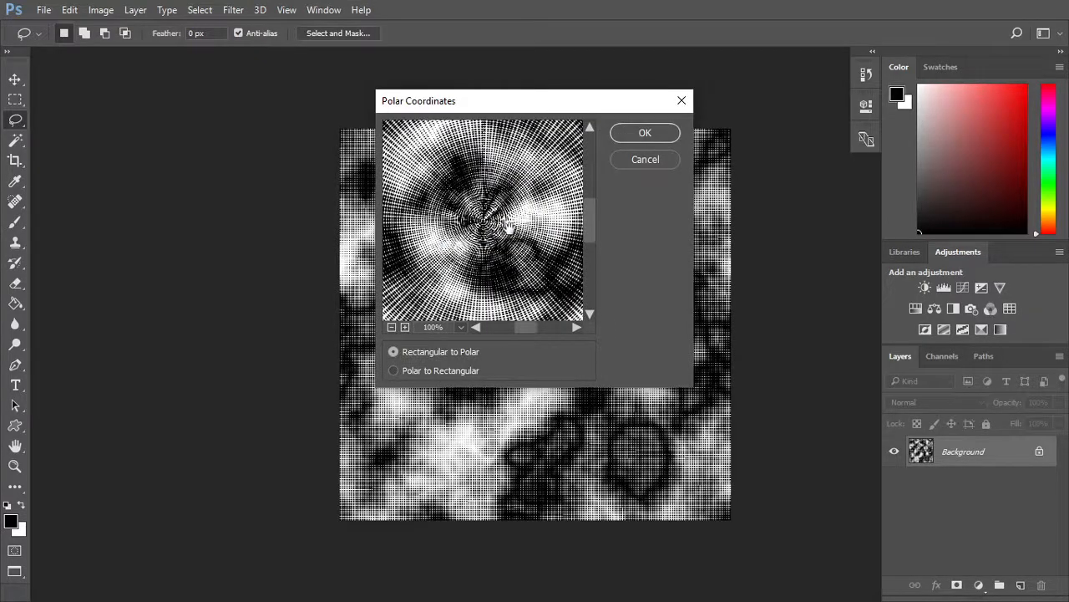
left_click(394, 352)
left_click(642, 136)
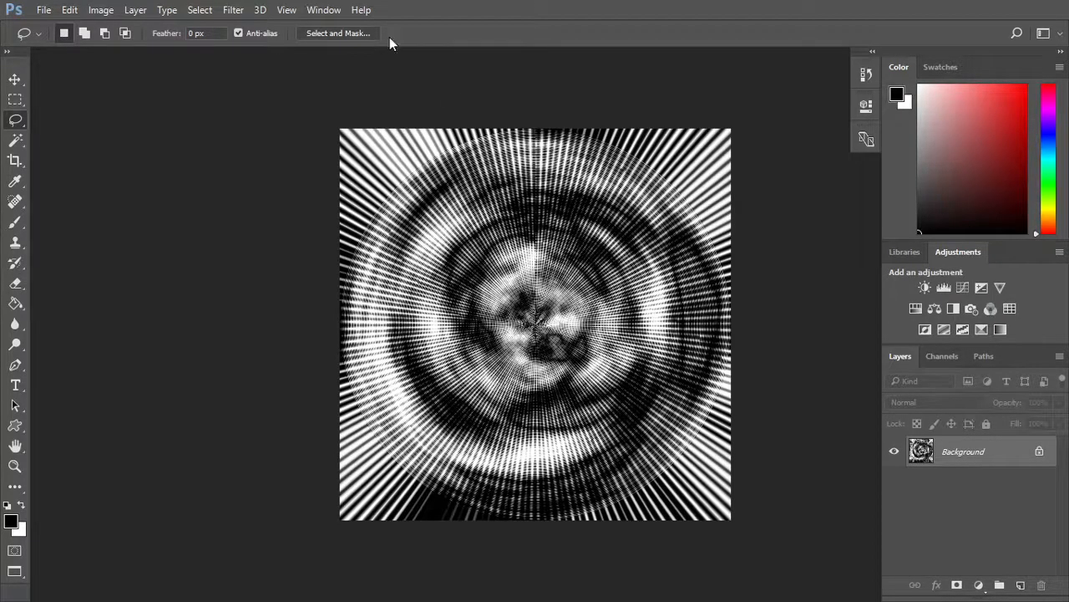
Apply a Radial Blur to the Background layer with amount 100, Zoom method and Good quality, and repeat the same filter once.
left_click(233, 10)
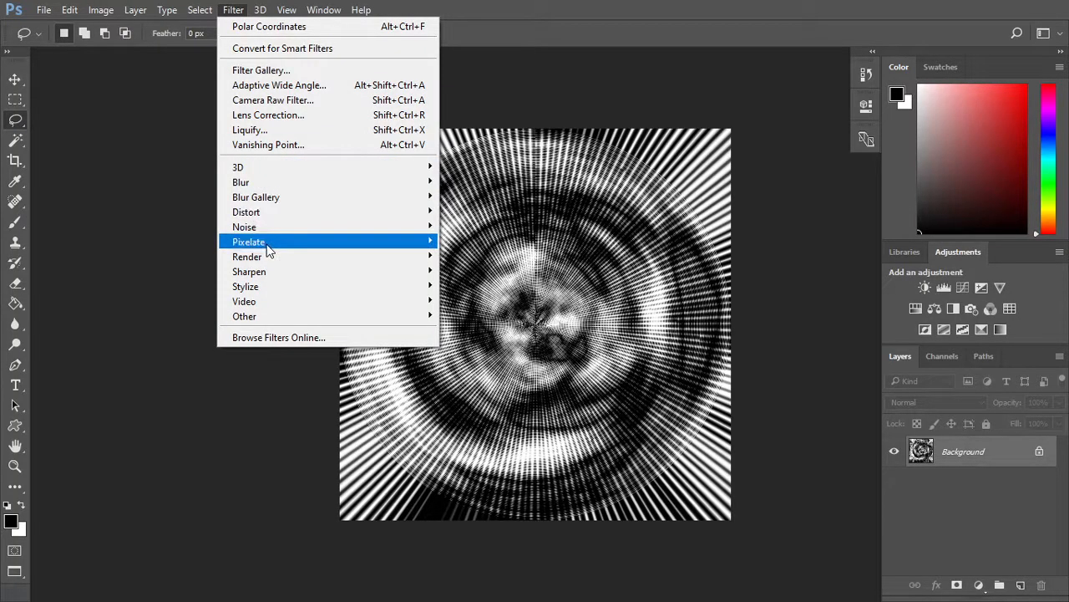
mouse_move(280, 185)
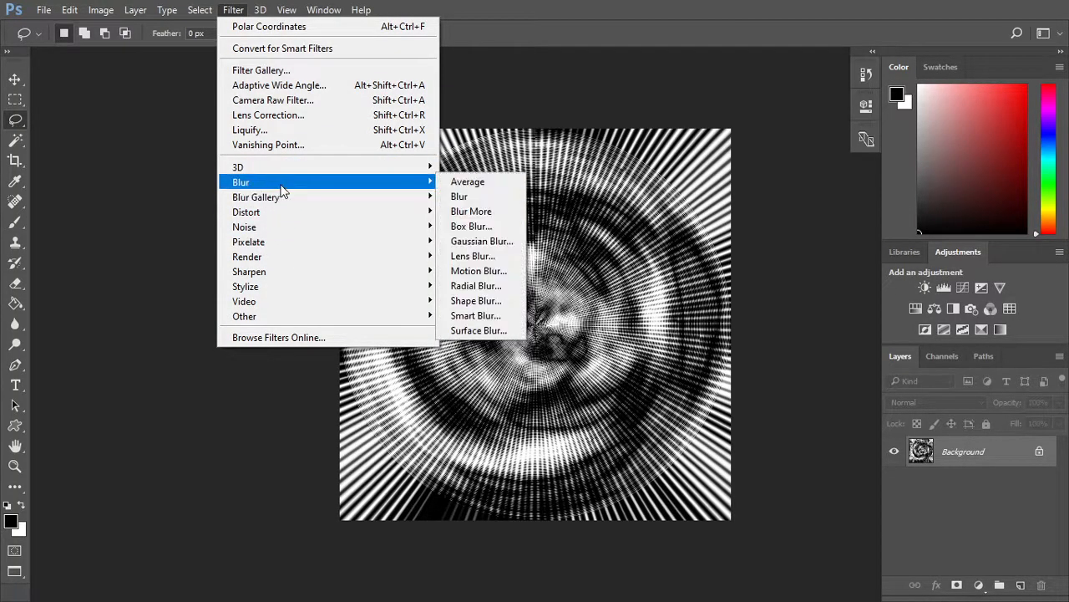
left_click(489, 286)
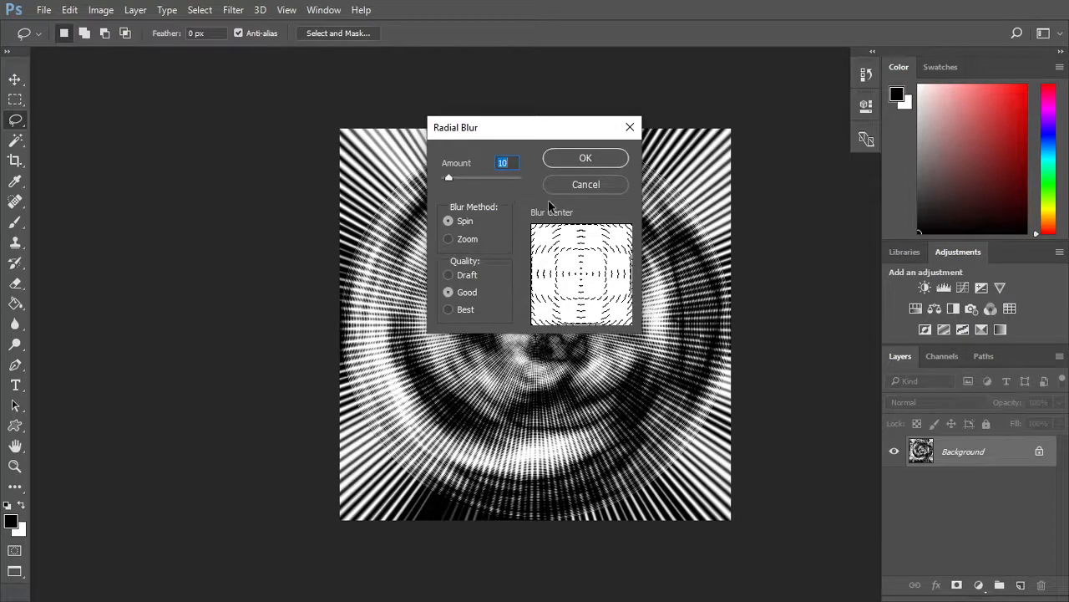
type("100")
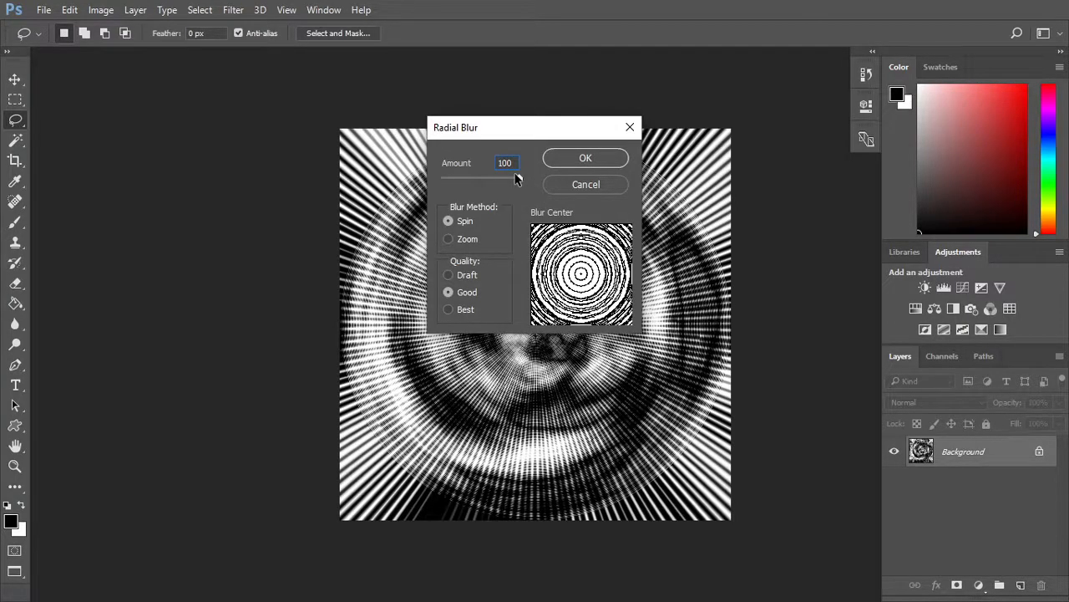
left_click(449, 240)
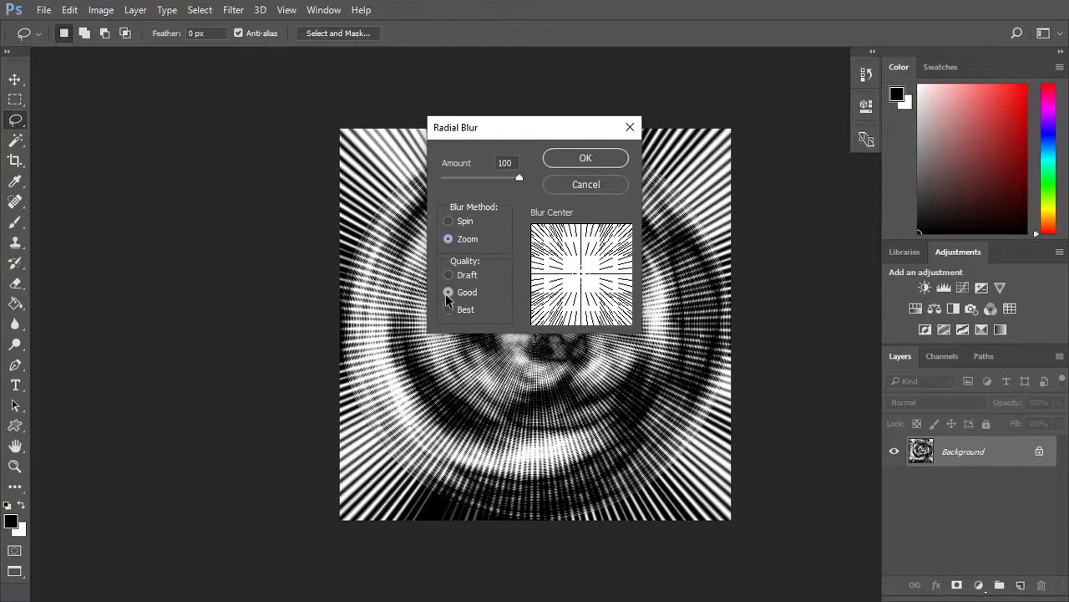
left_click(586, 157)
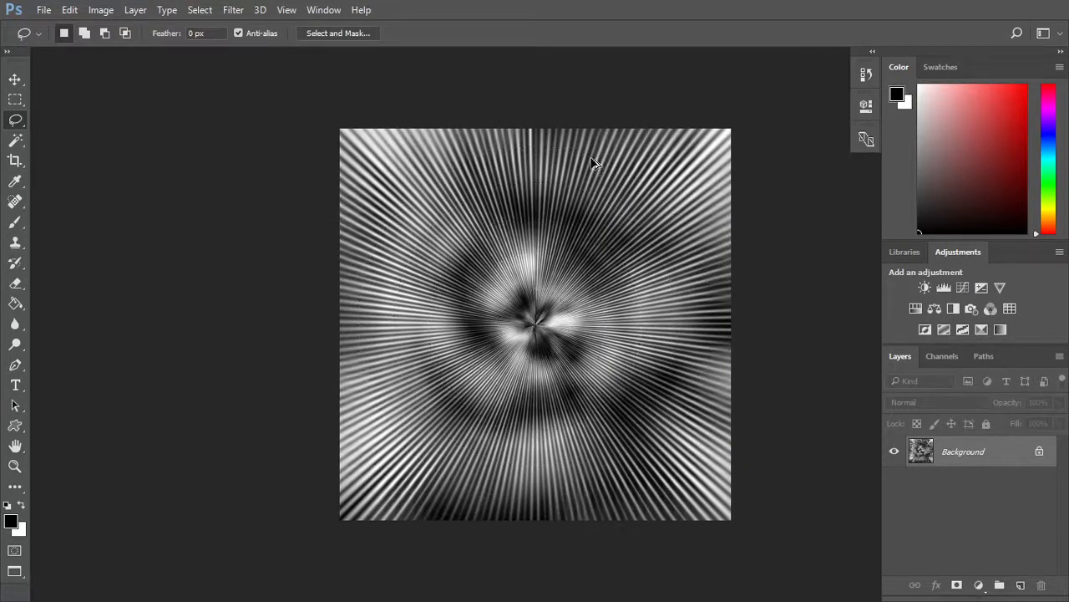
key("ctrl+alt+f")
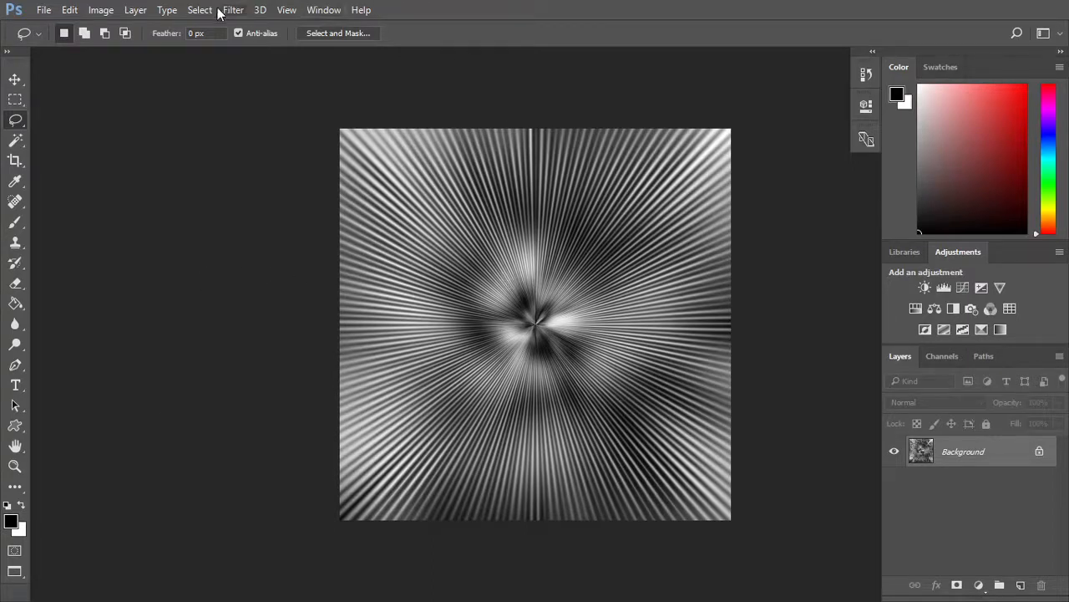
Colorize the Background layer green with a Hue/Saturation adjustment, using hue 116 and saturation 51.
left_click(102, 9)
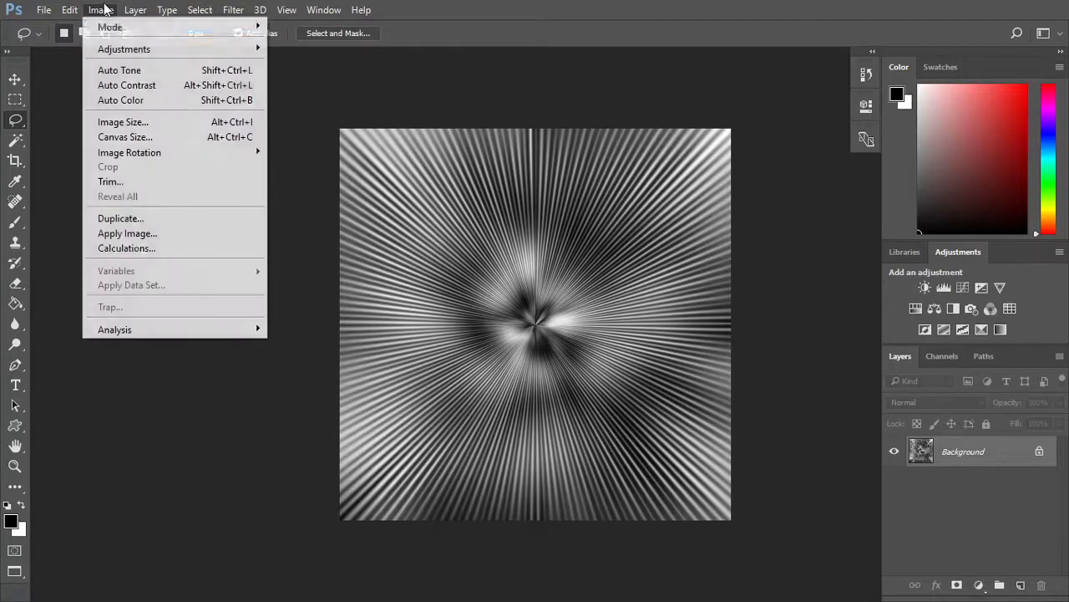
mouse_move(126, 50)
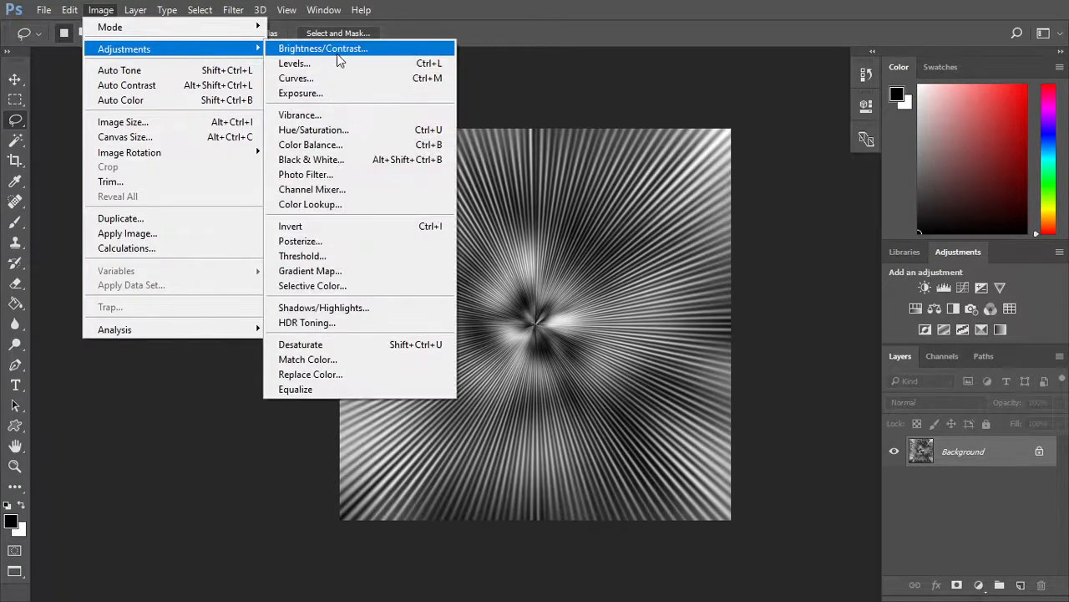
left_click(335, 129)
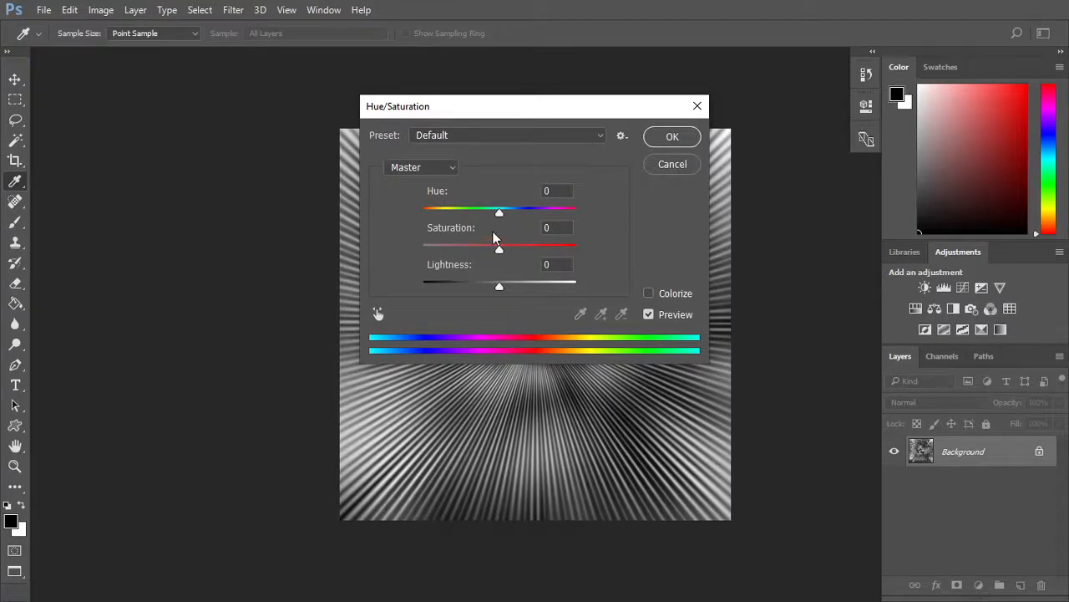
left_click(645, 294)
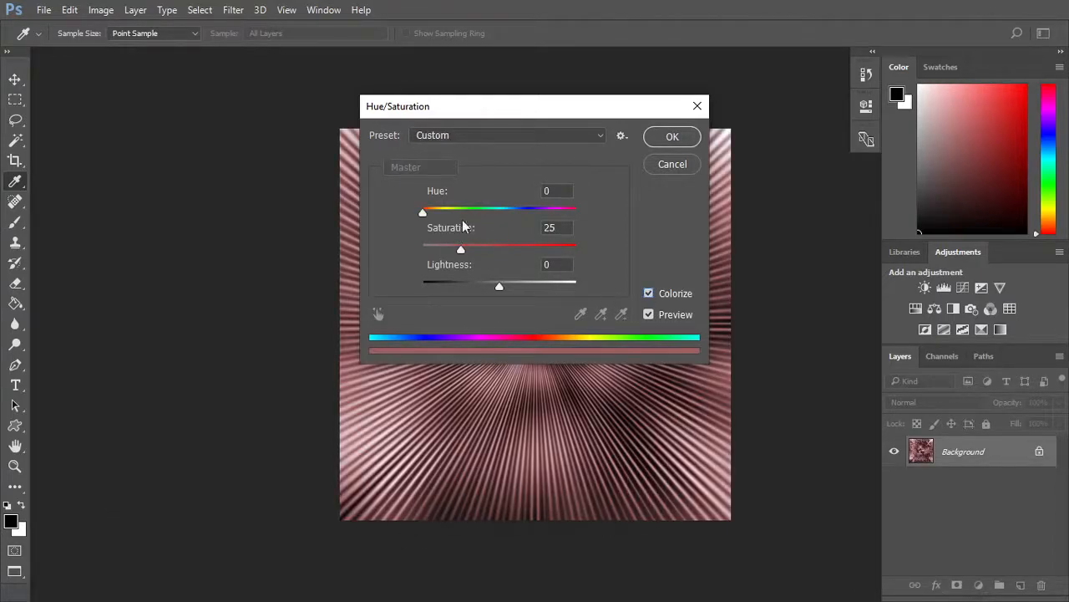
left_click_drag(427, 211, 473, 211)
left_click_drag(460, 248, 501, 248)
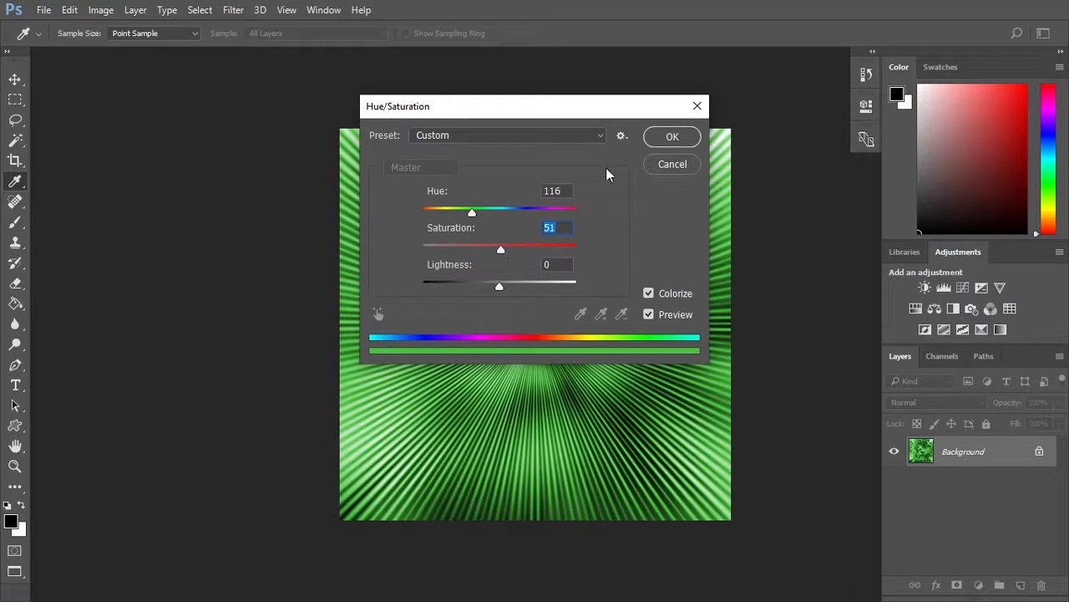
left_click(671, 137)
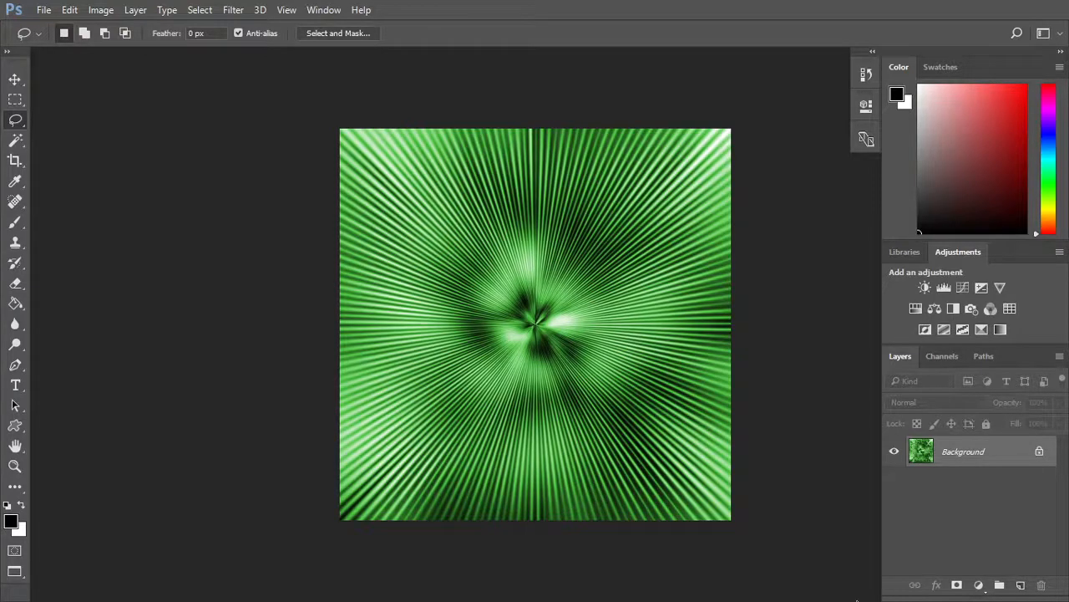
Duplicate the Background layer within the energy_warp document and set the copy's blend mode to Overlay.
right_click(974, 454)
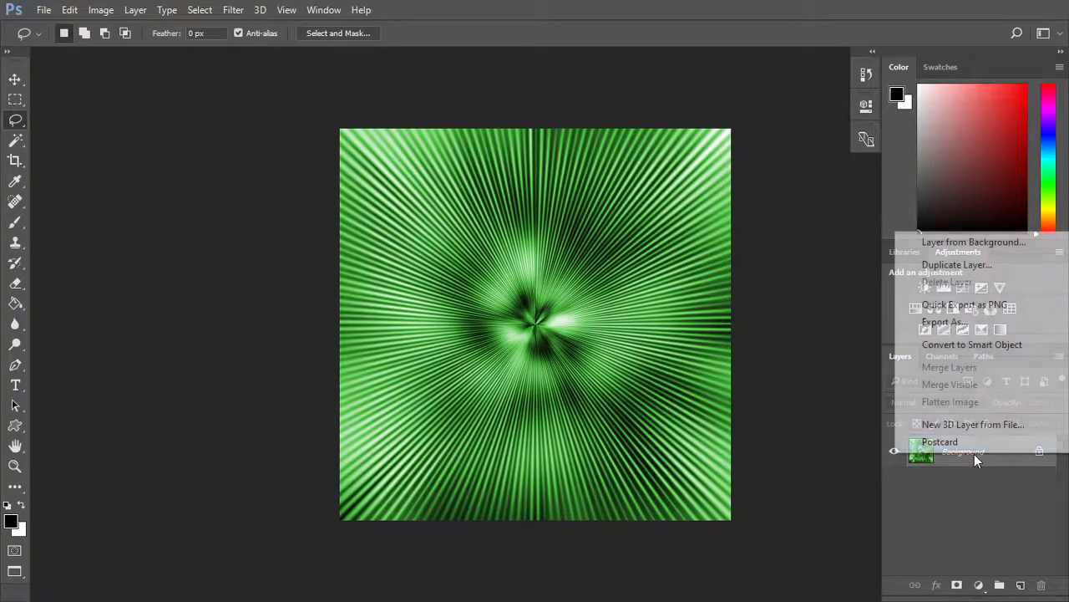
left_click(984, 264)
left_click(673, 172)
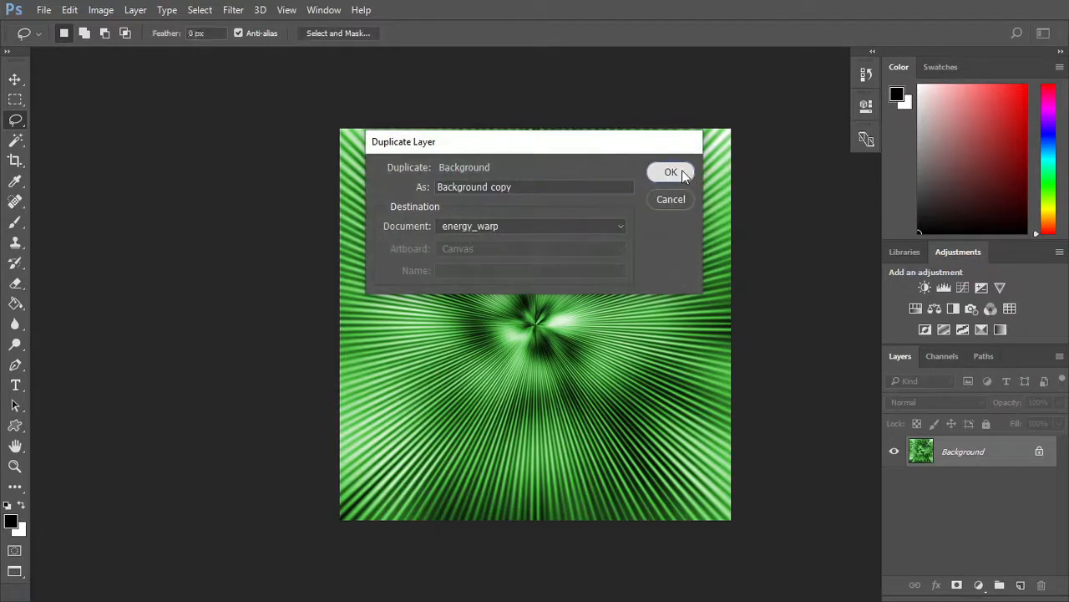
left_click(954, 403)
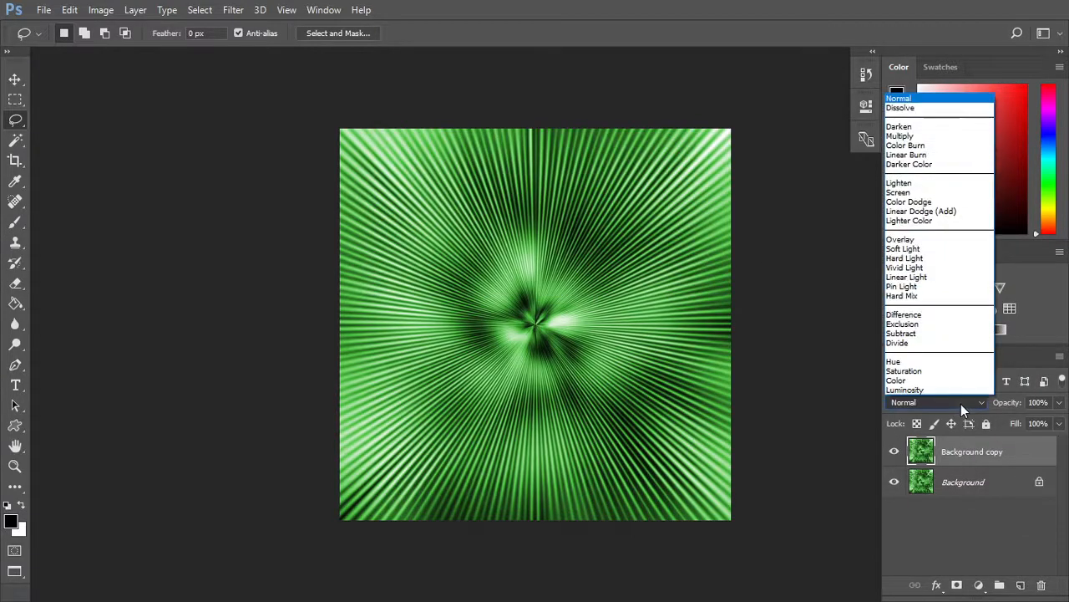
left_click(943, 242)
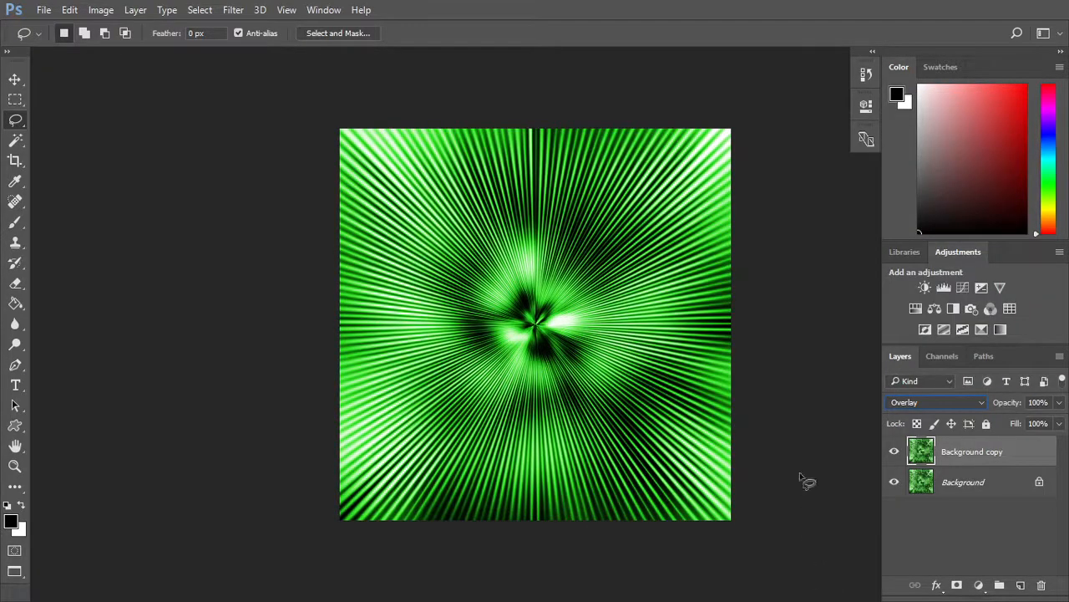